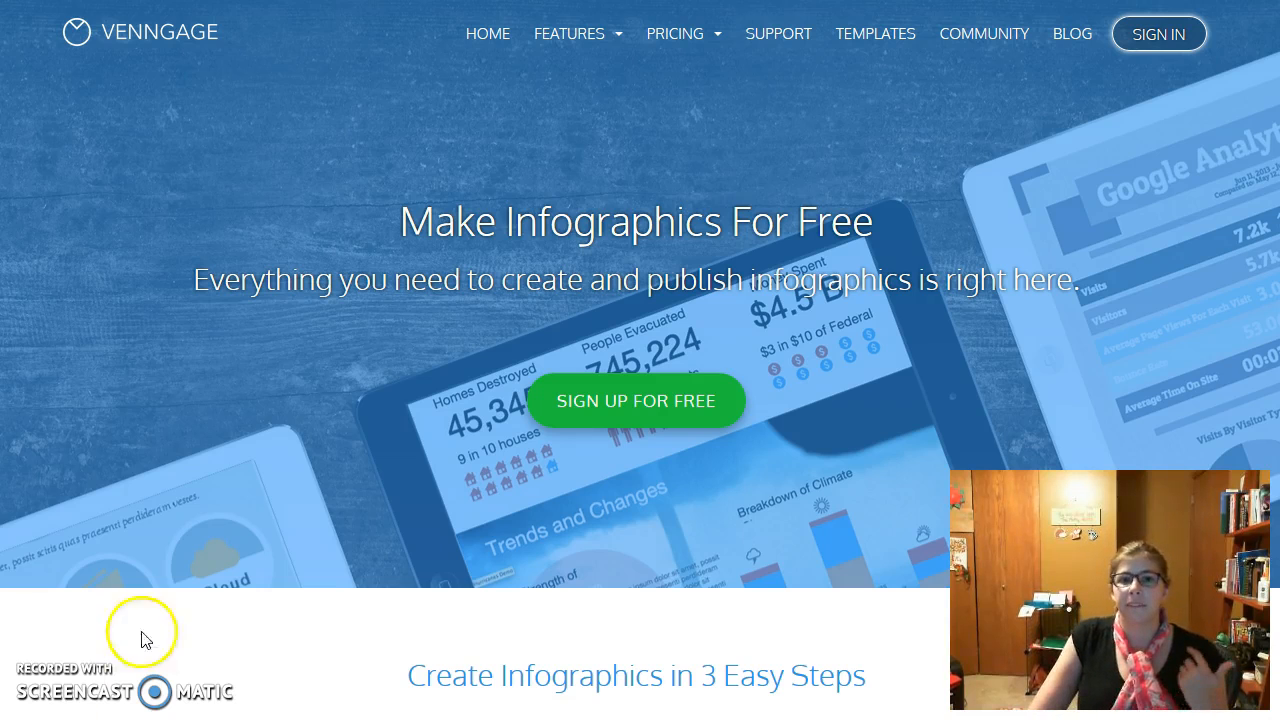
Look over the three-step infographic overview, then open the free account registration form at its first-name field.
scroll(235, 446, "down", 1)
scroll(237, 445, "down", 5)
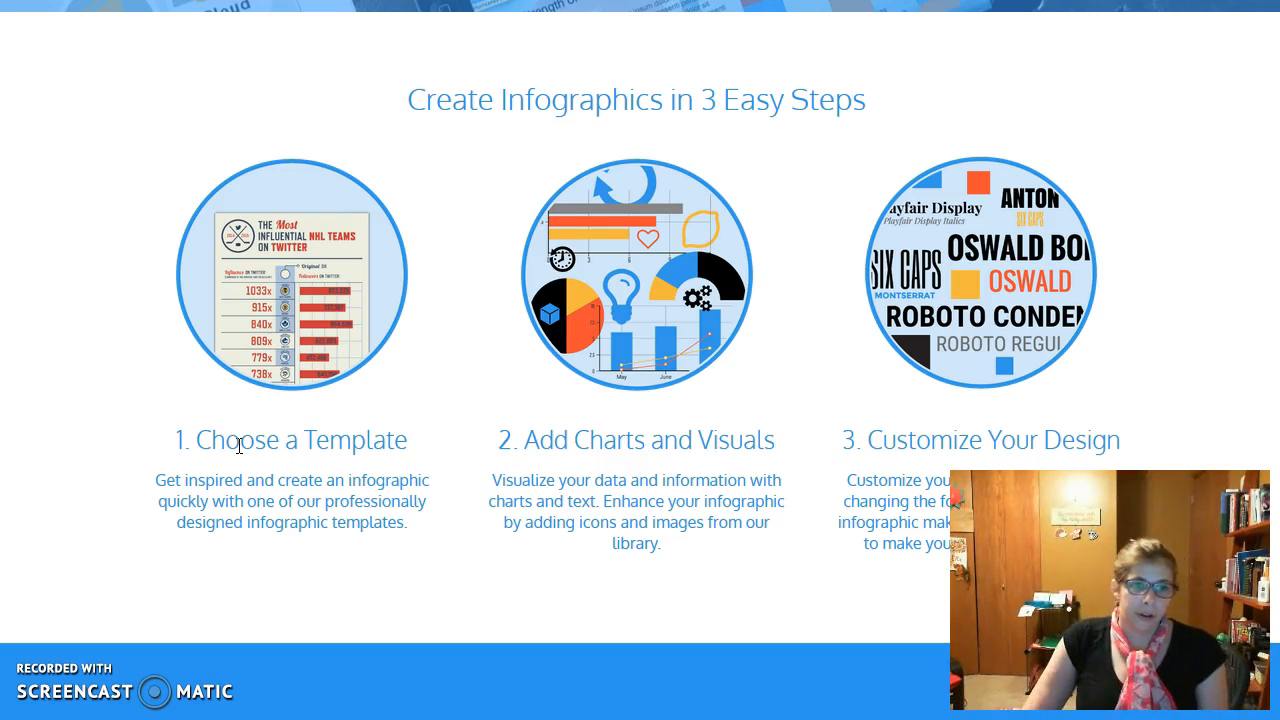
scroll(300, 435, "up", 6)
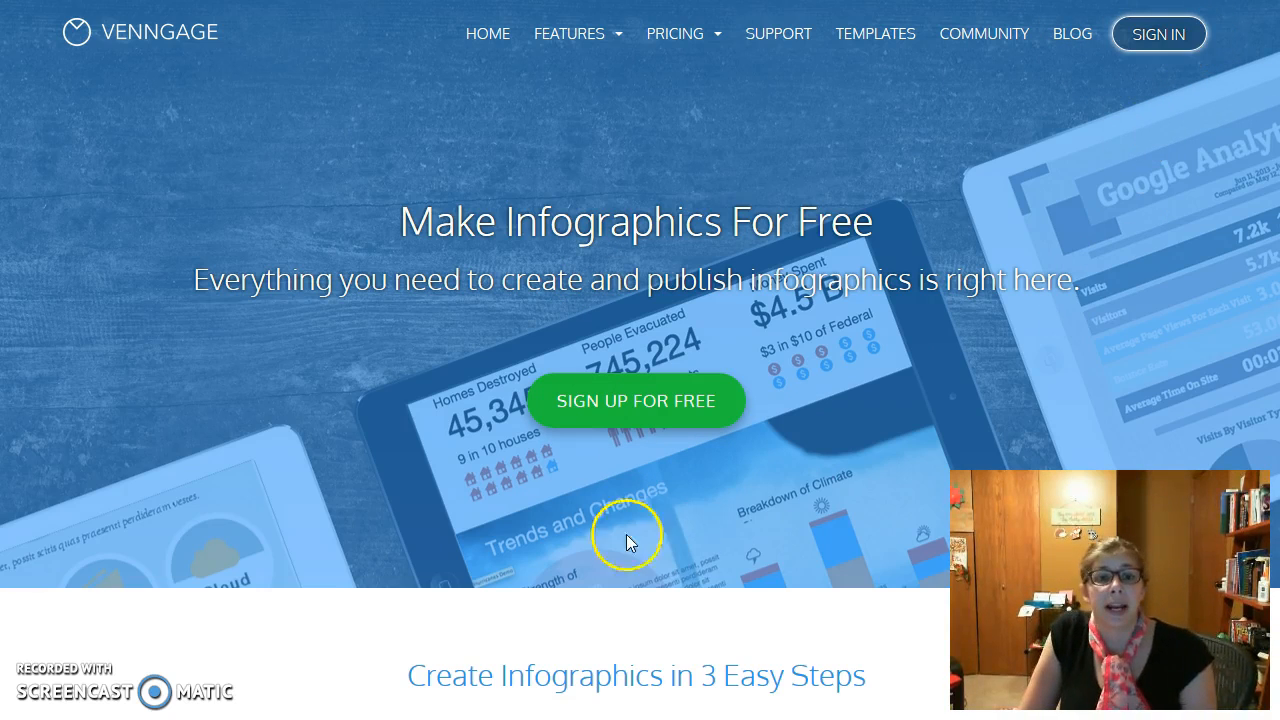
left_click(591, 397)
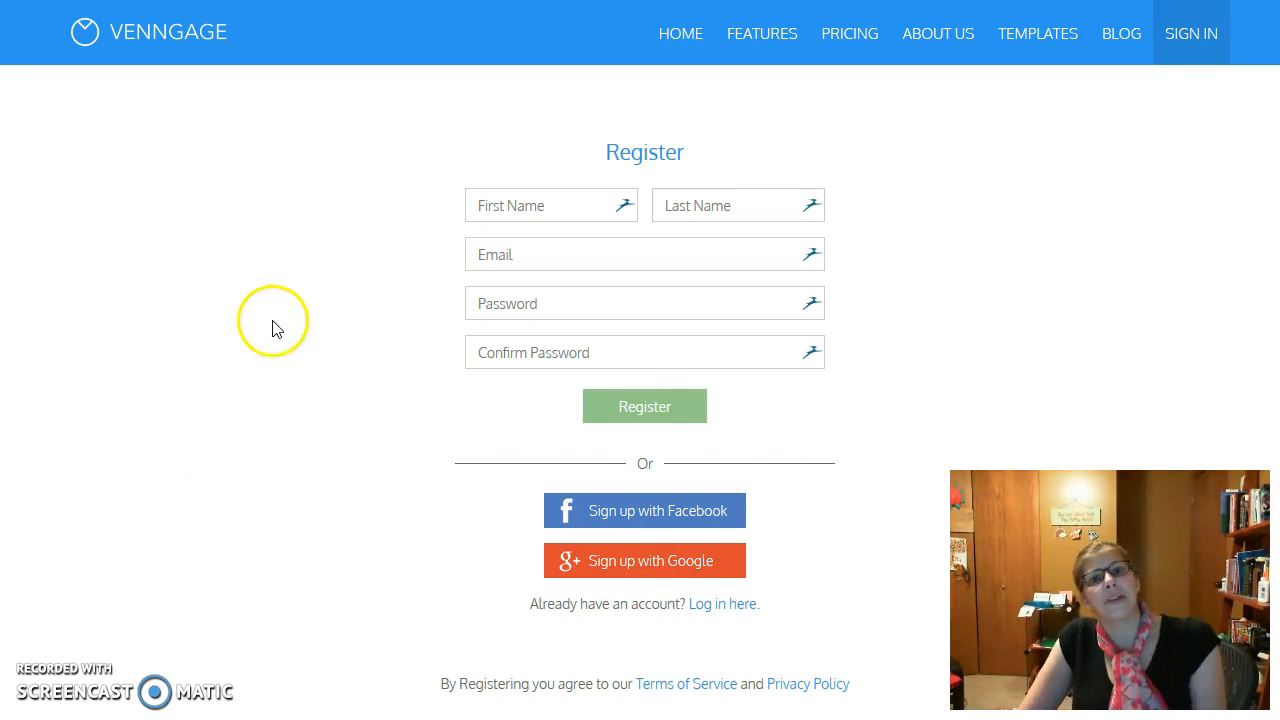
left_click(516, 214)
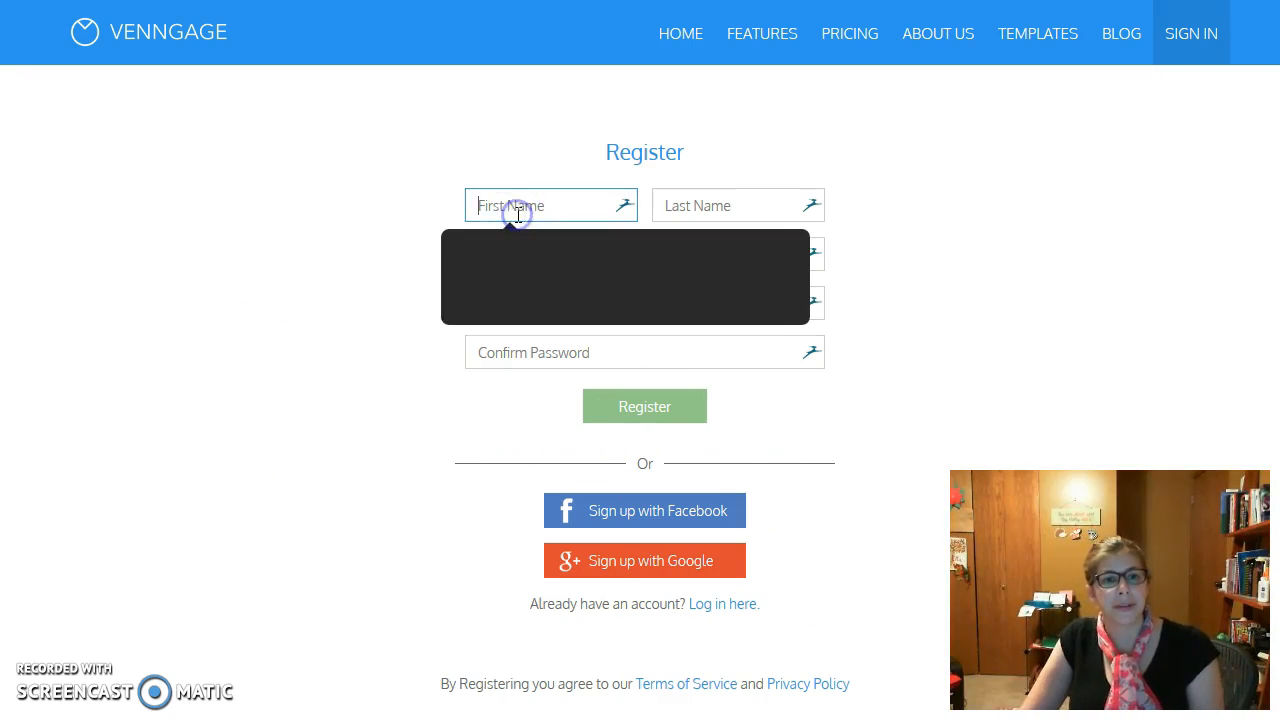
Look through the template categories under Infographics, Reports, Posters, Promotions and Social.
left_click(394, 385)
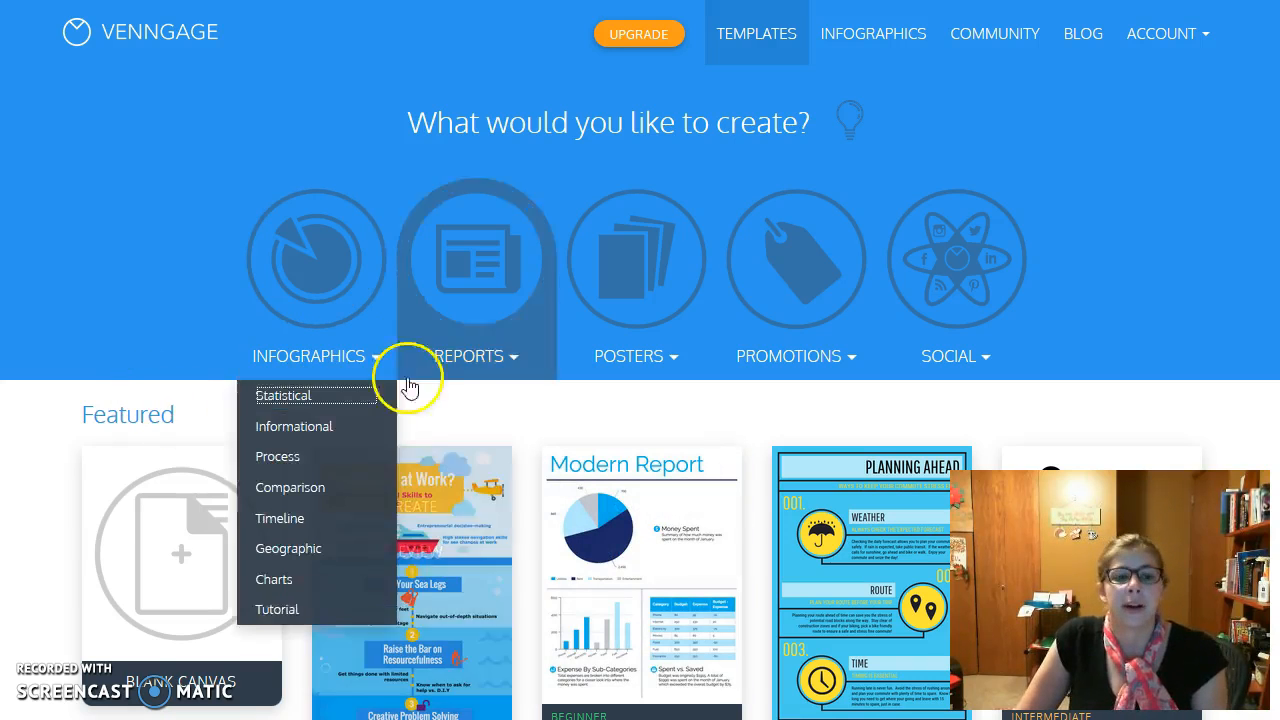
mouse_move(510, 370)
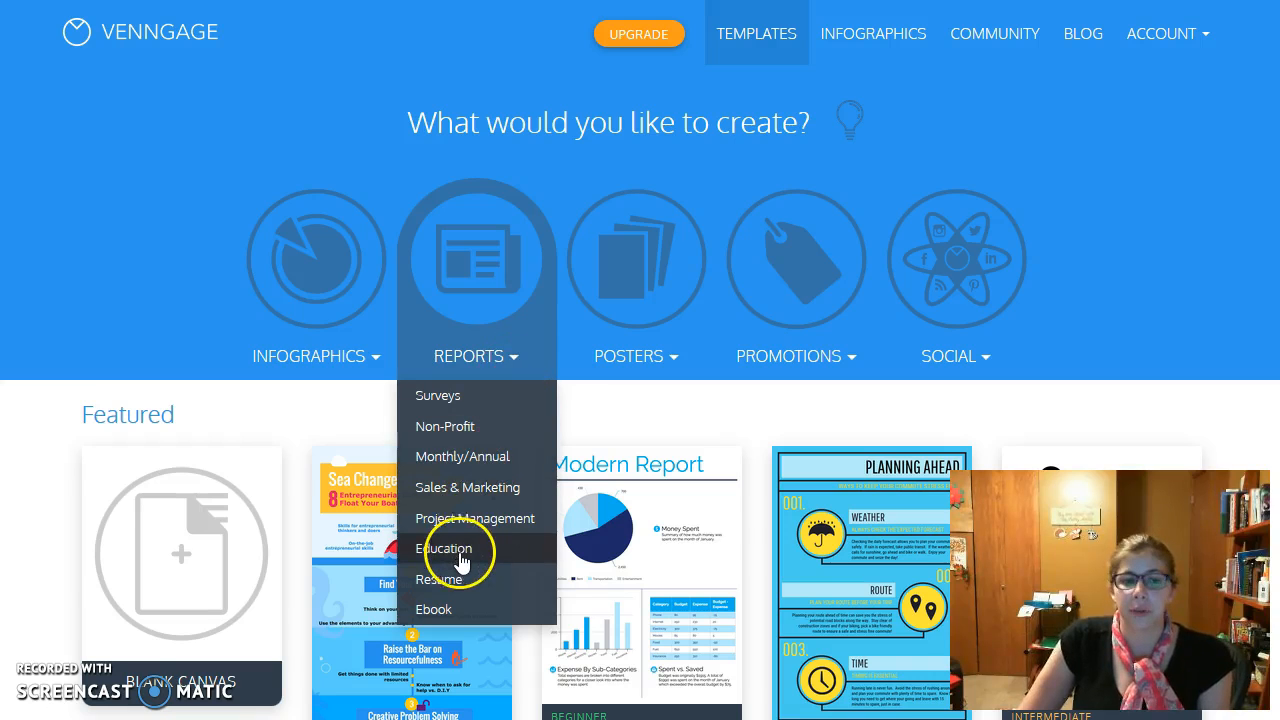
mouse_move(591, 352)
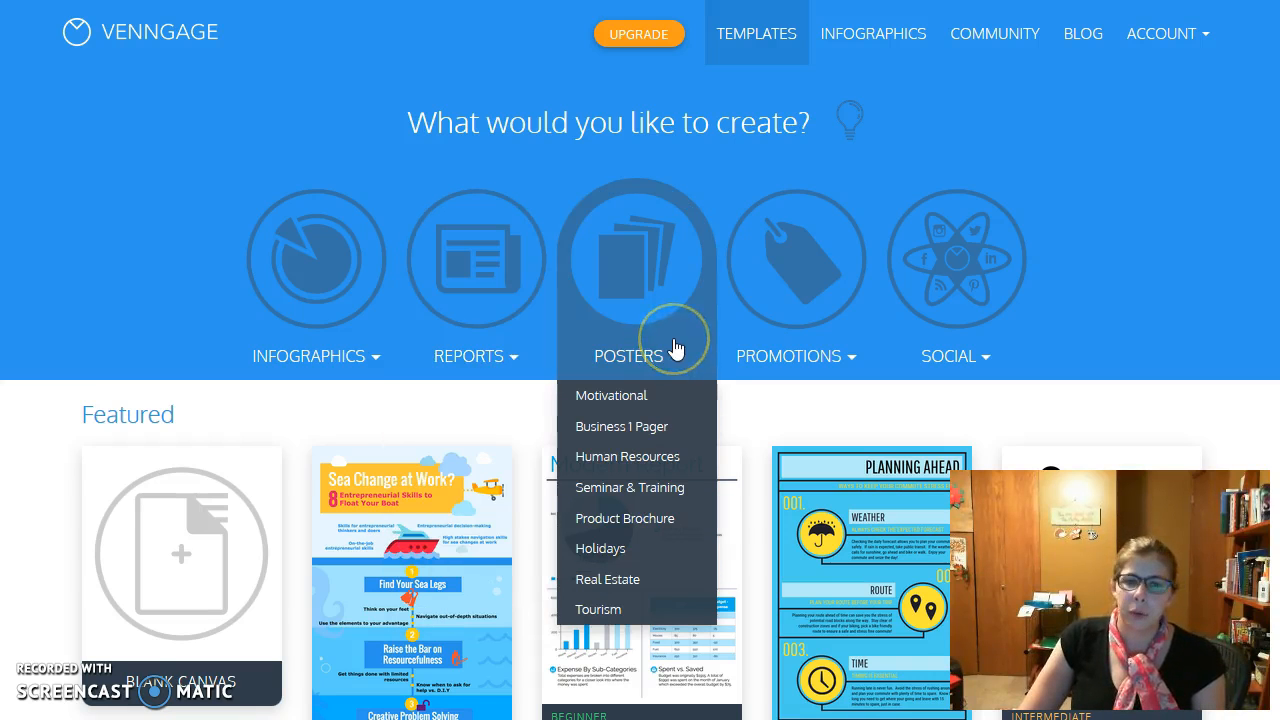
mouse_move(795, 298)
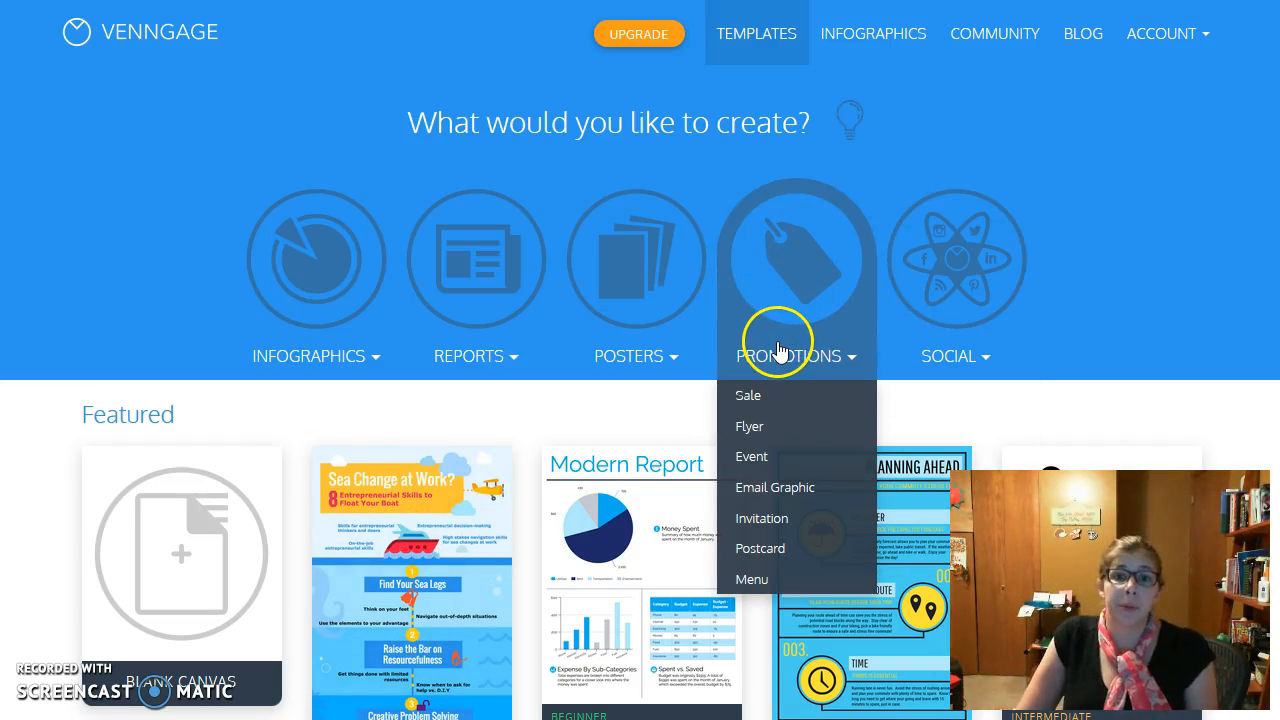
mouse_move(920, 334)
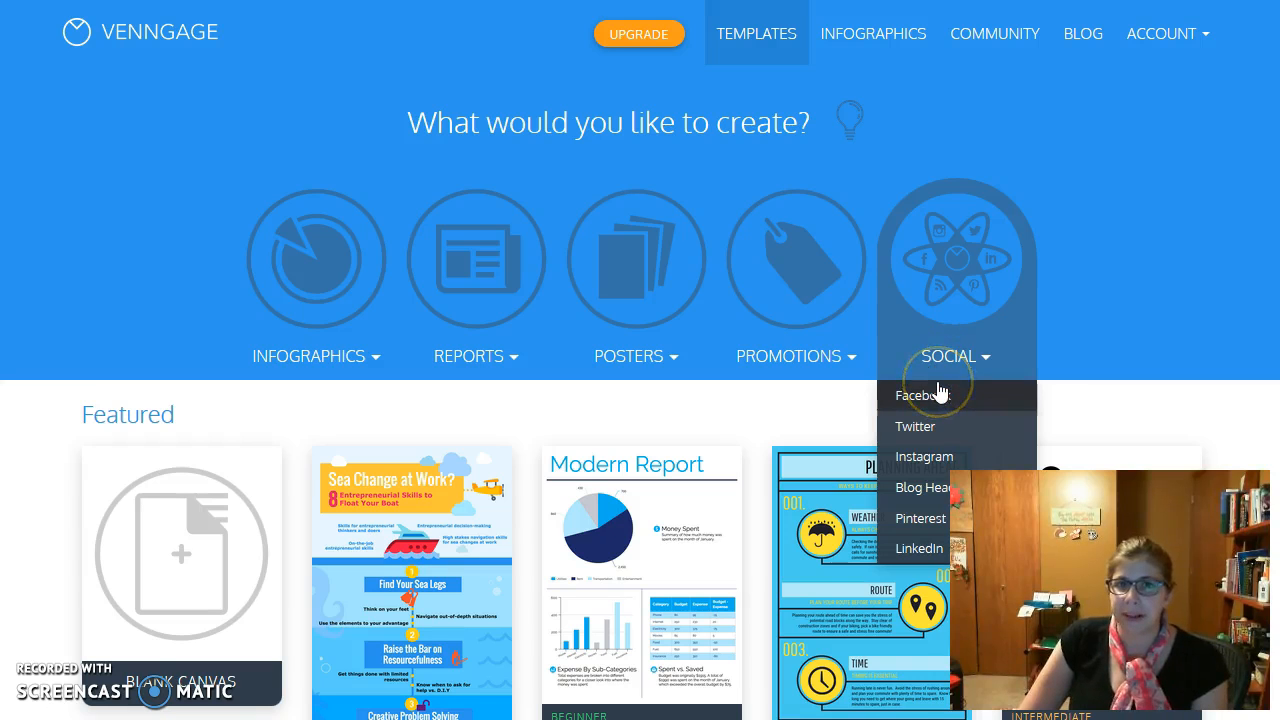
mouse_move(421, 345)
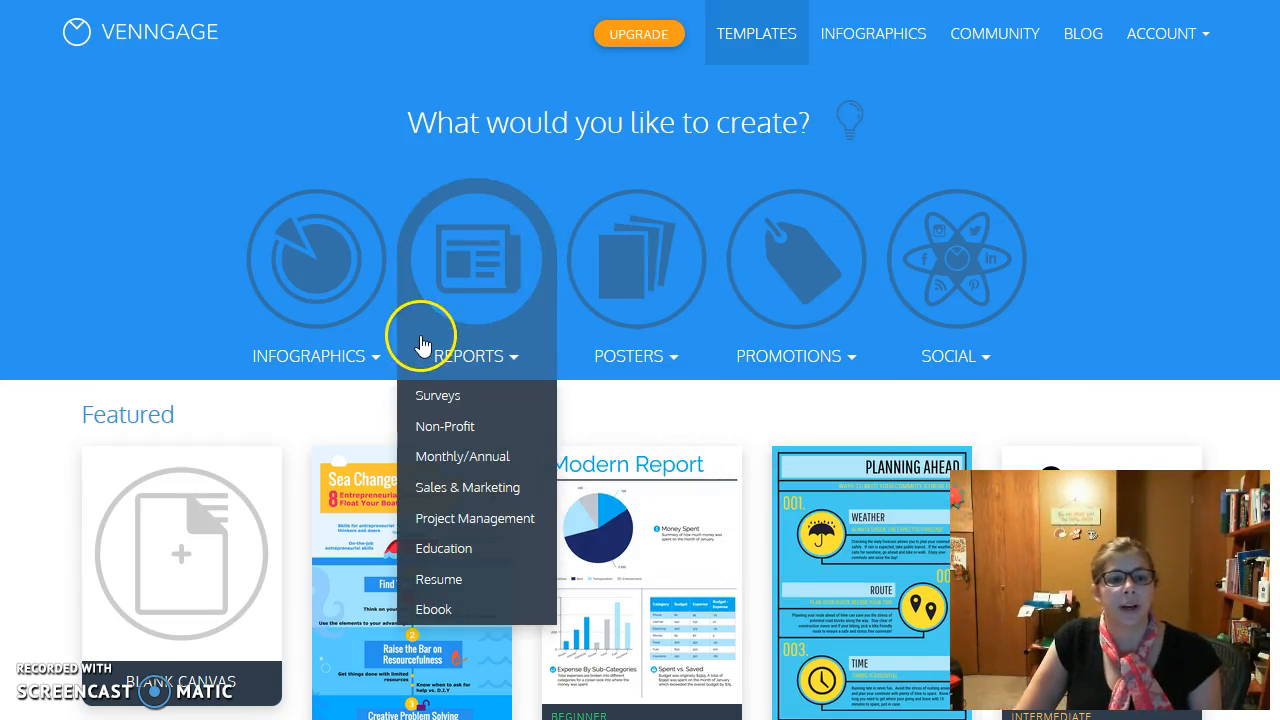
mouse_move(334, 321)
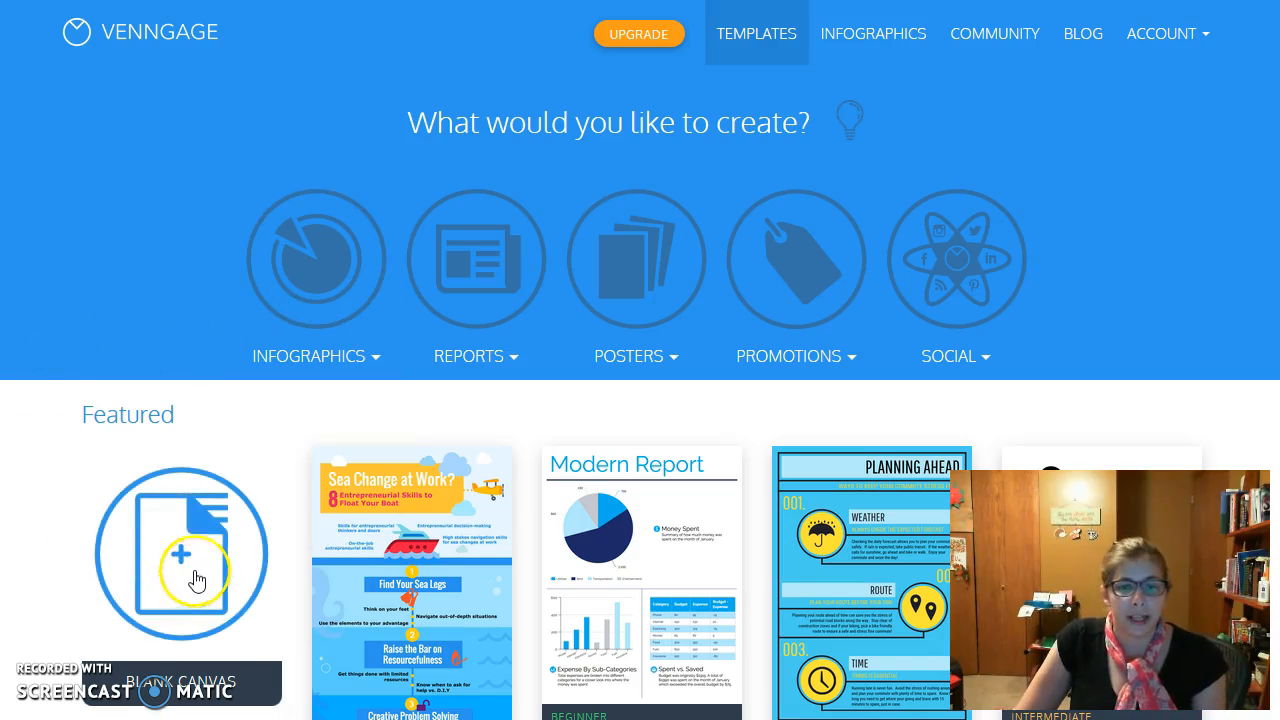
Browse the featured templates, comparing the free and premium designs with the blank canvas option.
scroll(105, 341, "down", 2)
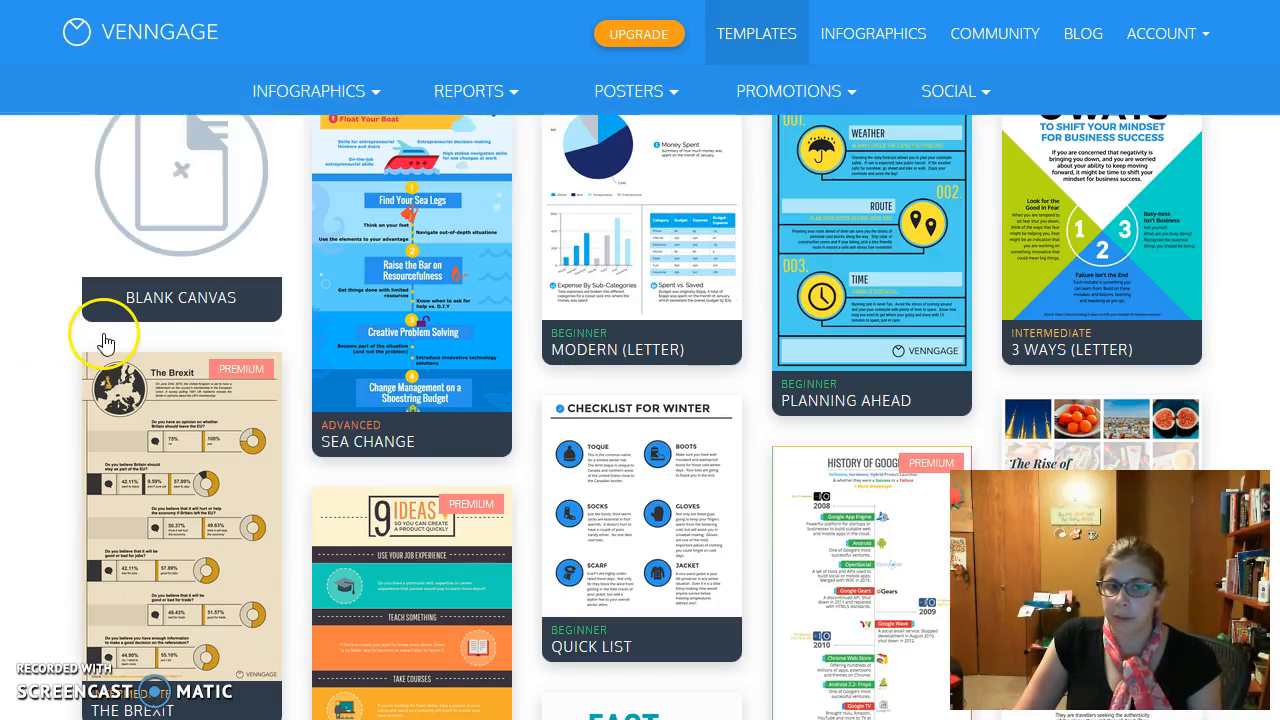
scroll(105, 341, "down", 1)
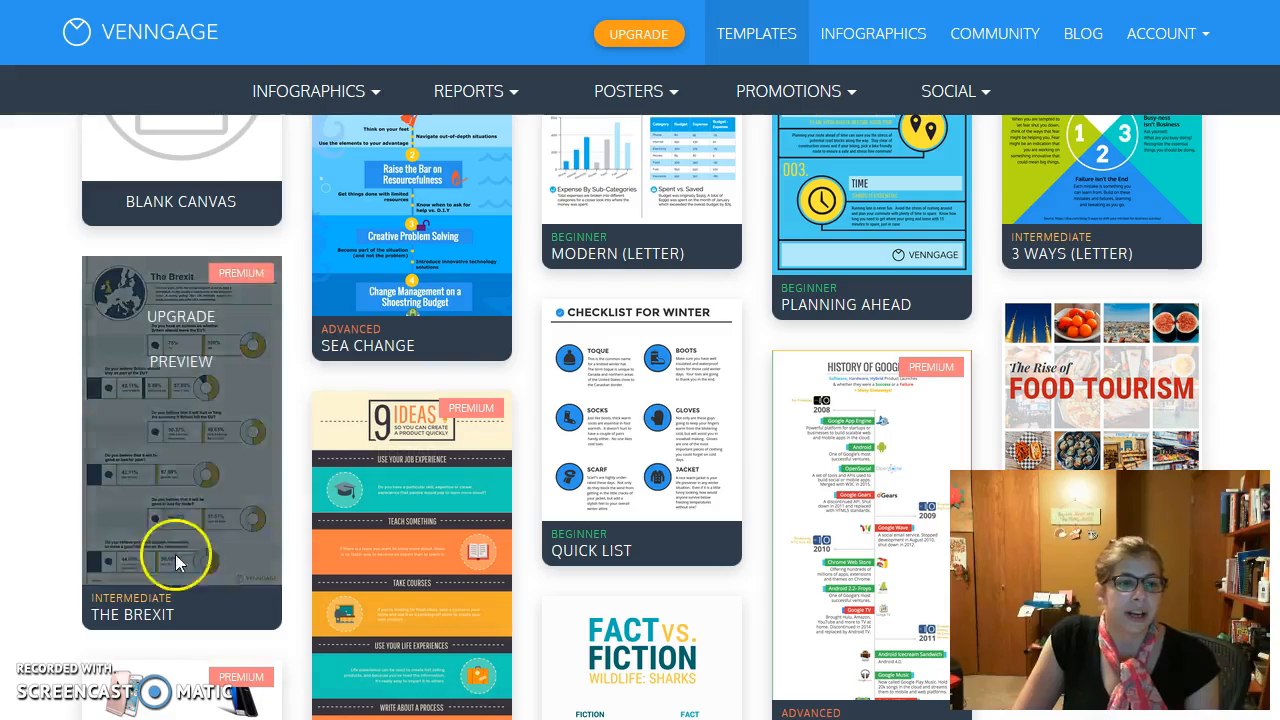
scroll(485, 260, "down", 2)
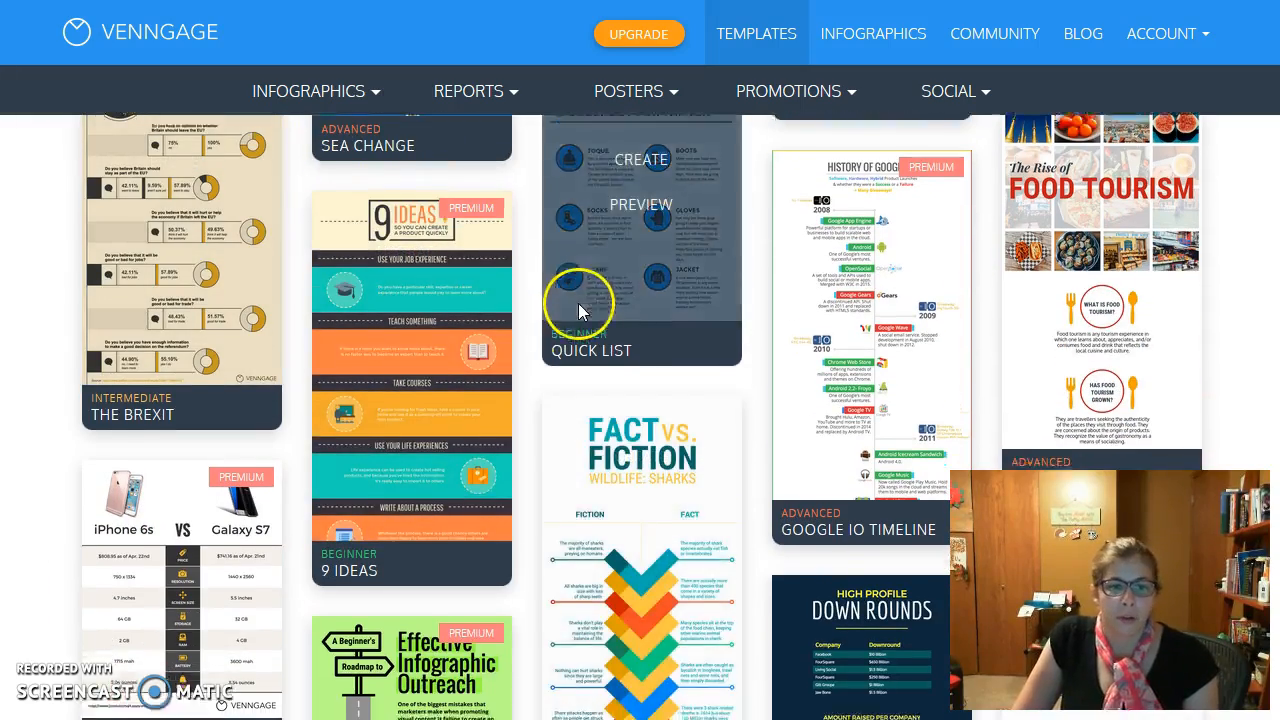
scroll(578, 320, "down", 3)
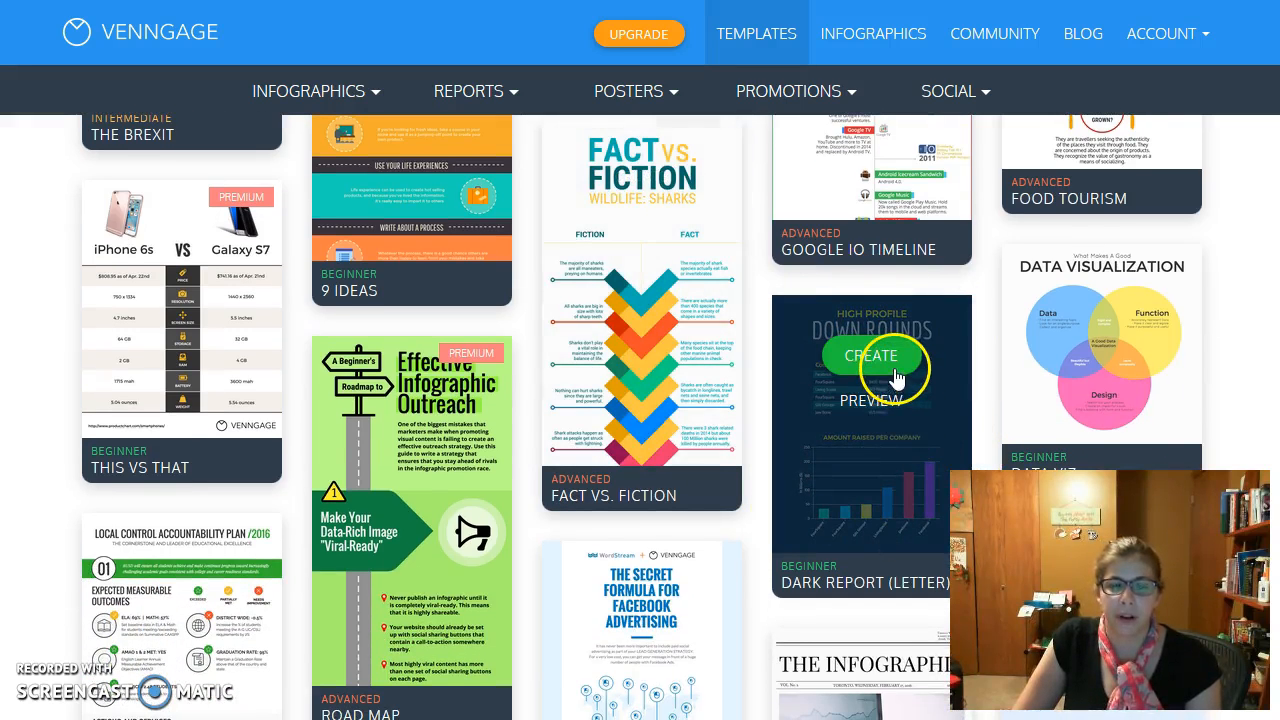
scroll(265, 405, "up", 6)
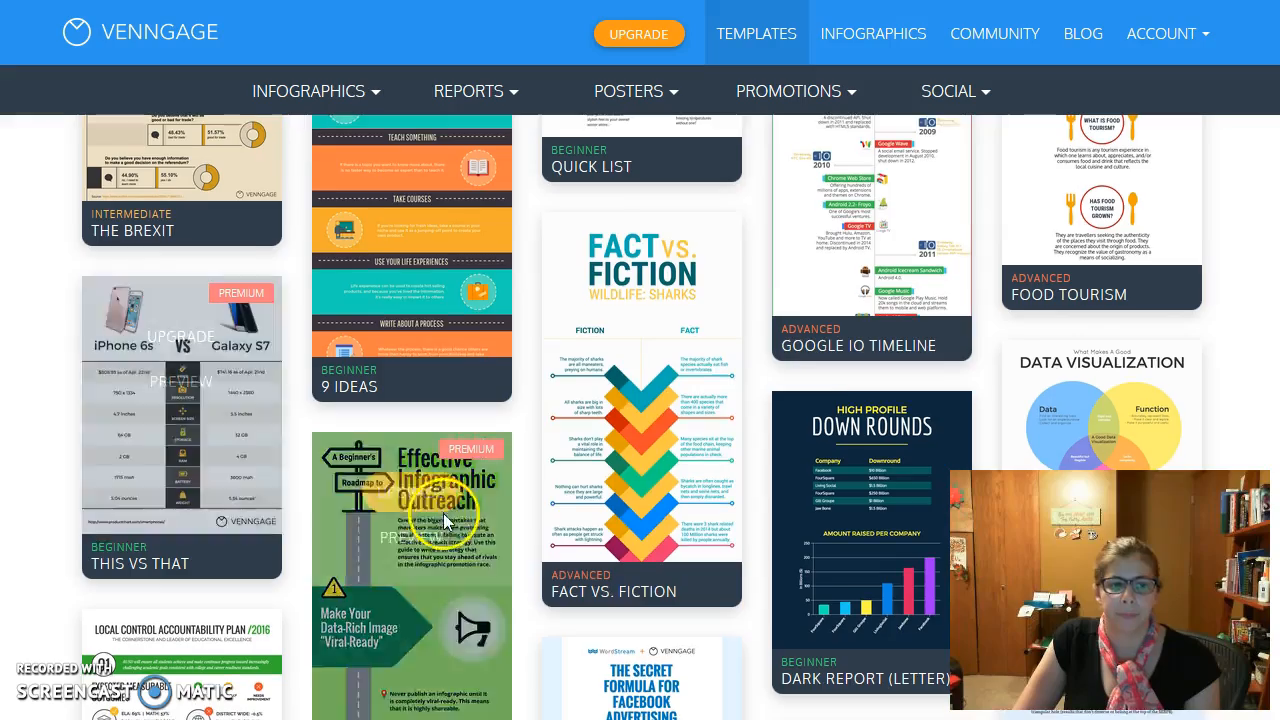
scroll(258, 420, "up", 3)
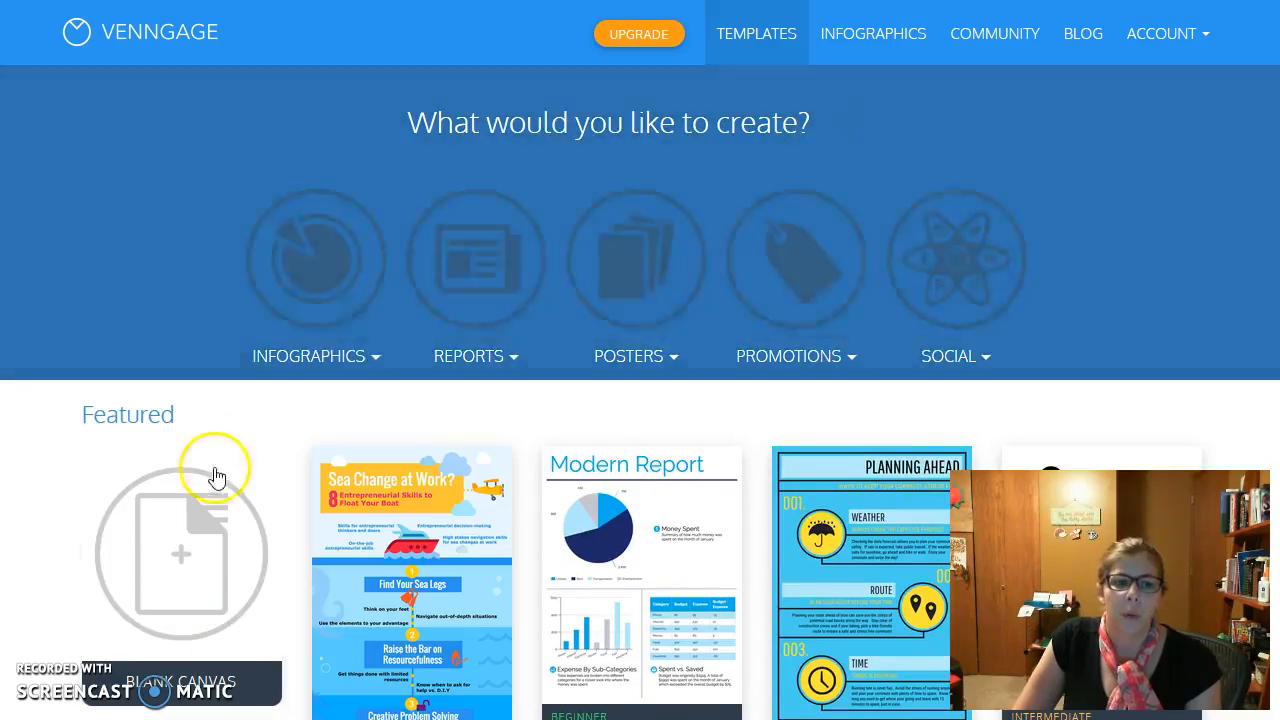
scroll(200, 480, "down", 2)
scroll(600, 562, "down", 7)
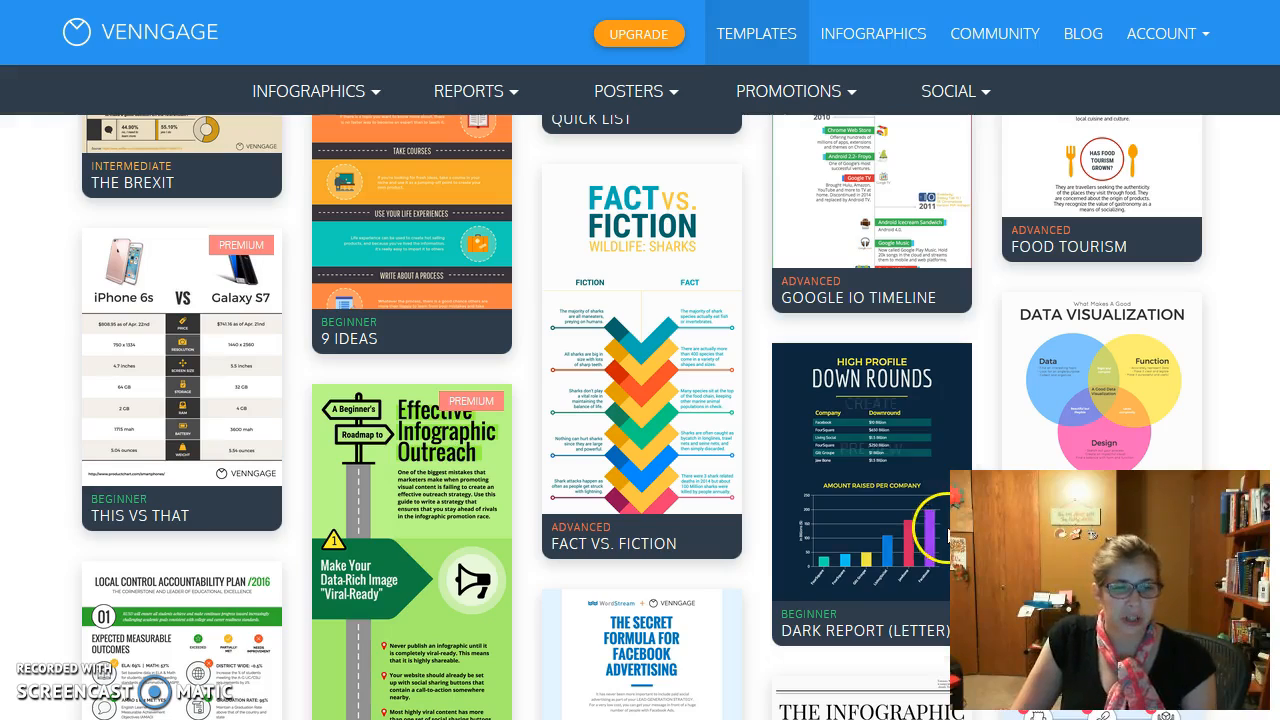
scroll(870, 480, "up", 6)
scroll(280, 493, "up", 3)
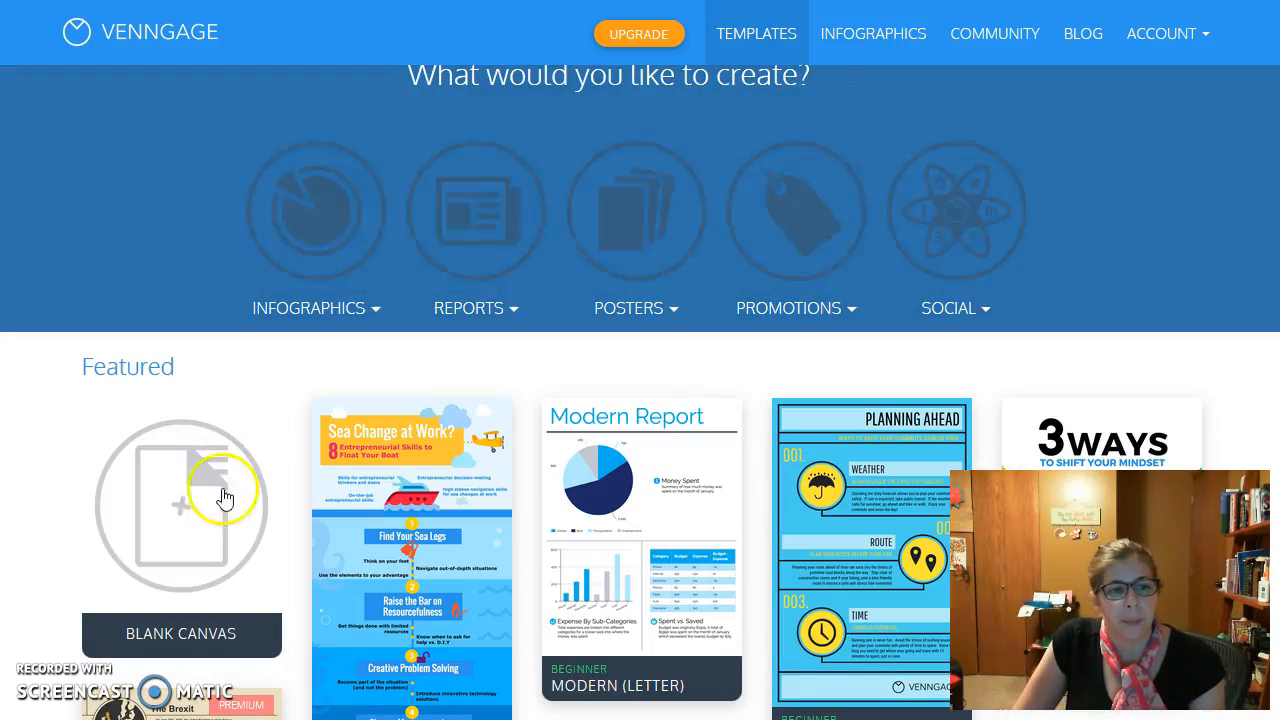
Create a new design from the blank canvas and decline the quick feature tour.
left_click(337, 686)
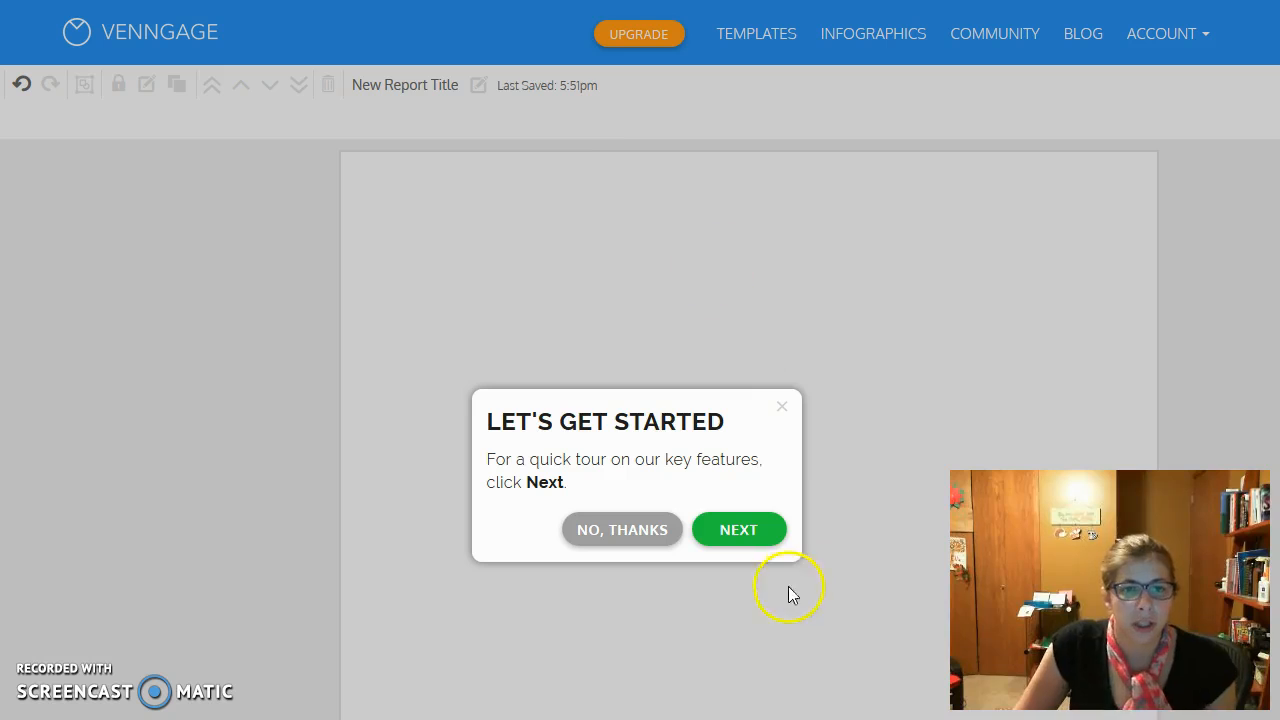
left_click(617, 531)
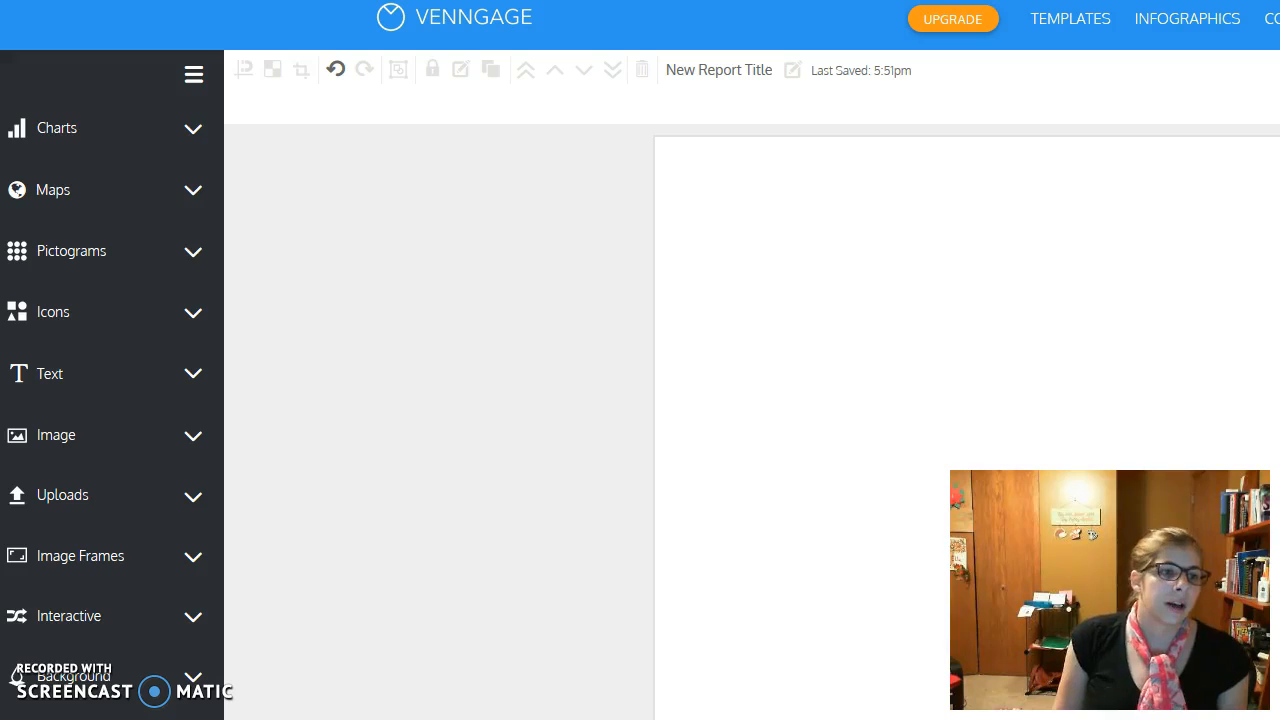
Review the available chart types and add a Column chart near the upper edge of the blank page.
left_click(203, 128)
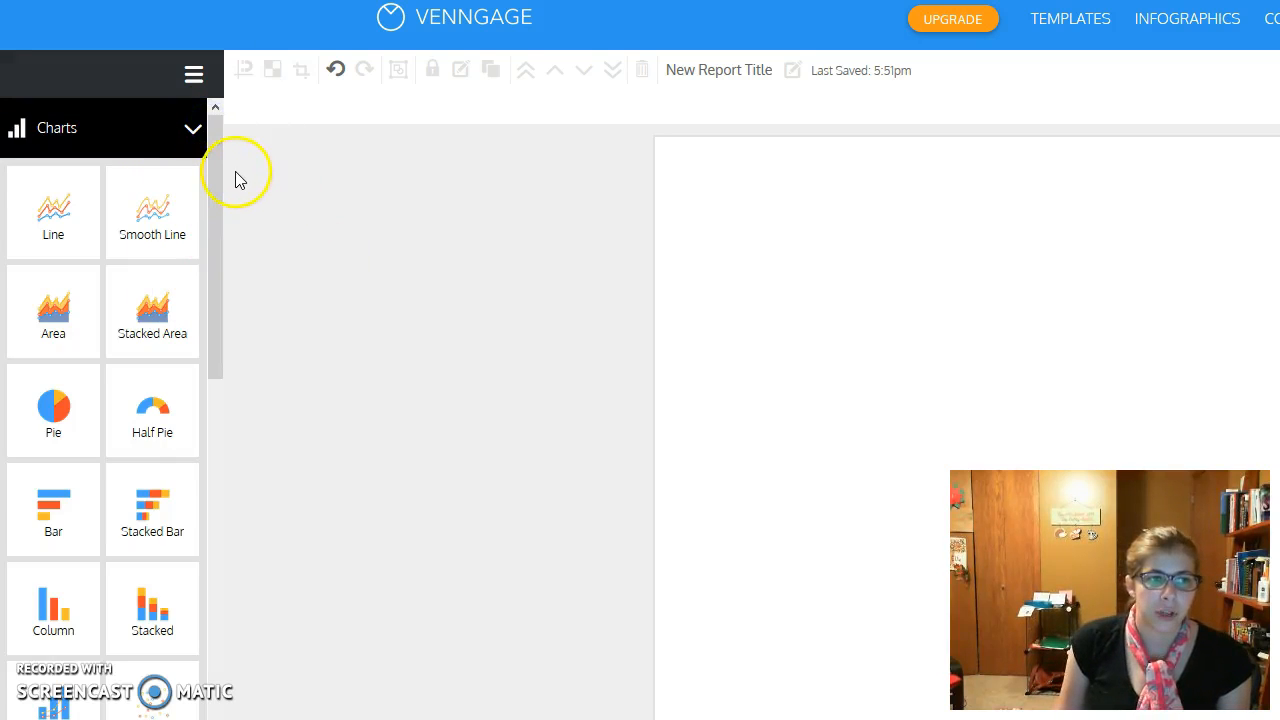
scroll(200, 160, "down", 3)
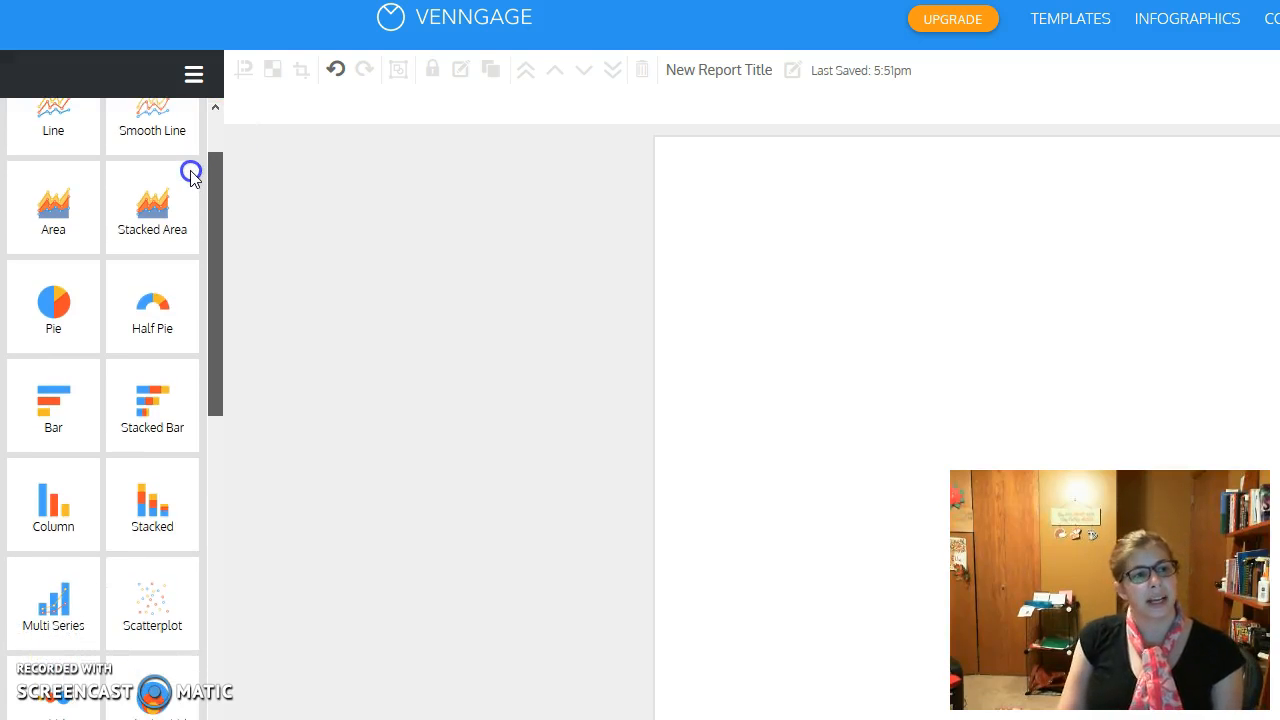
scroll(191, 166, "down", 5)
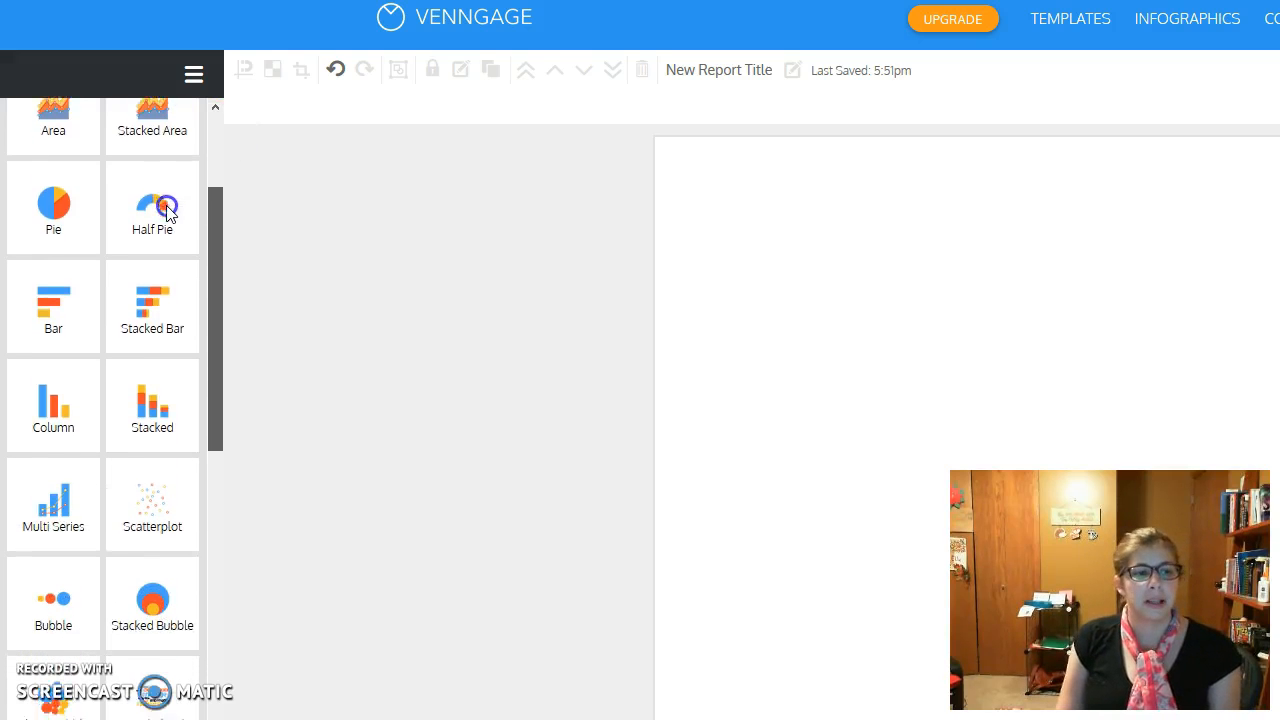
scroll(88, 295, "up", 8)
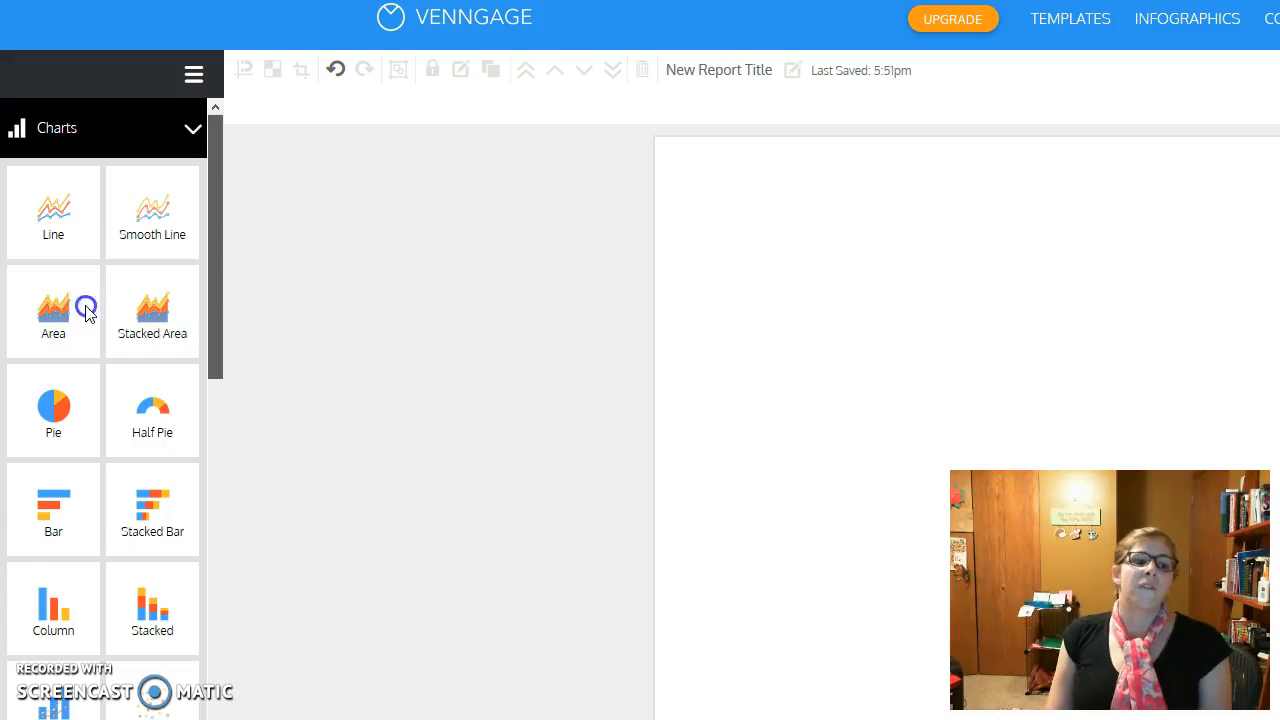
scroll(120, 330, "down", 10)
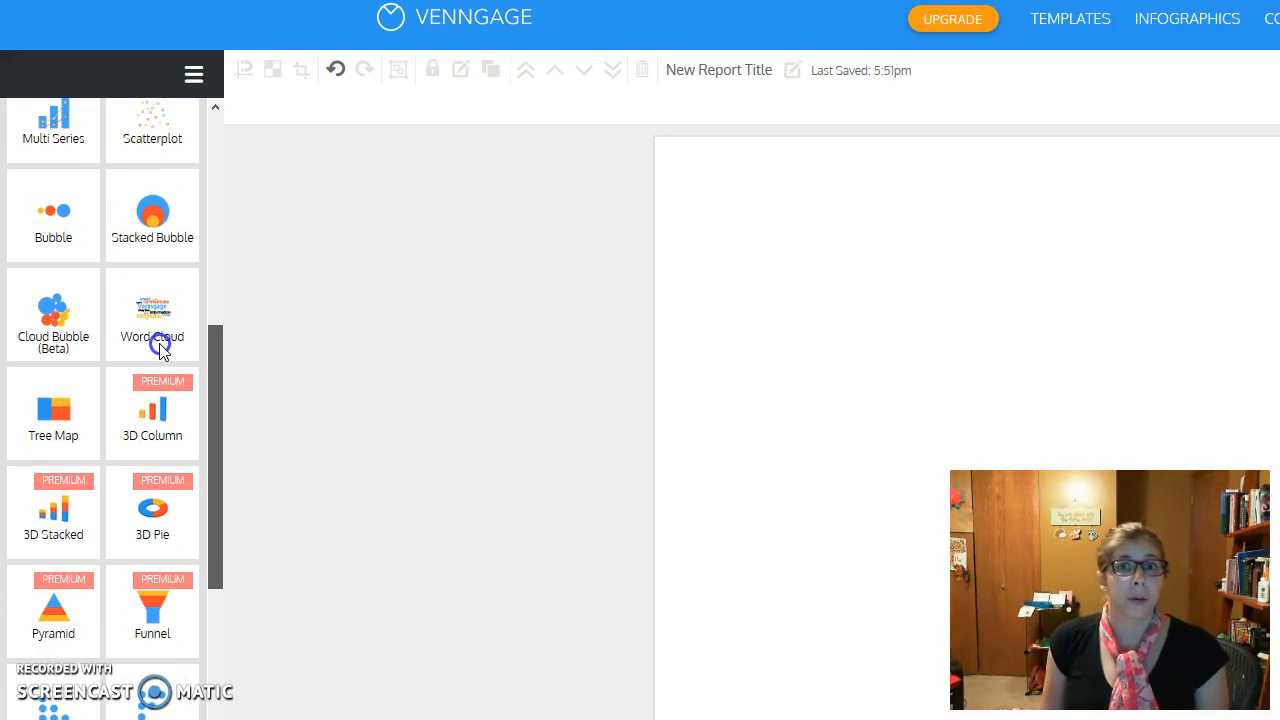
scroll(194, 271, "up", 5)
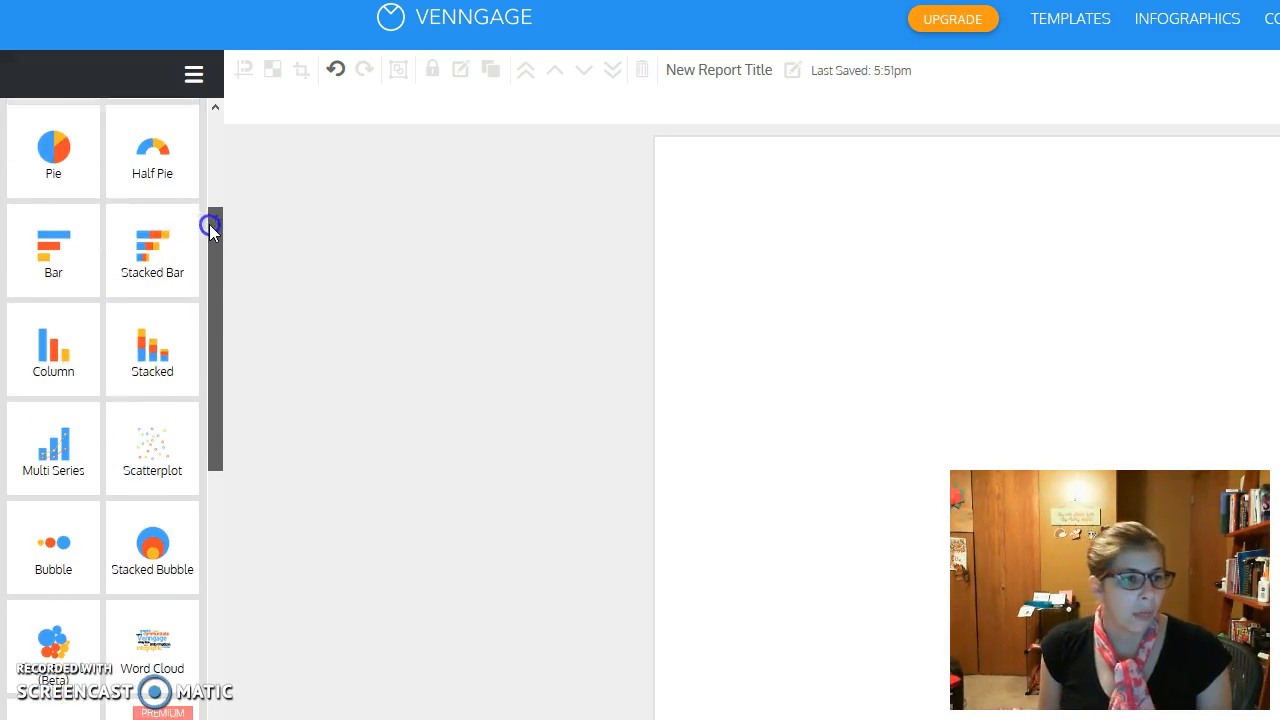
left_click_drag(222, 215, 228, 206)
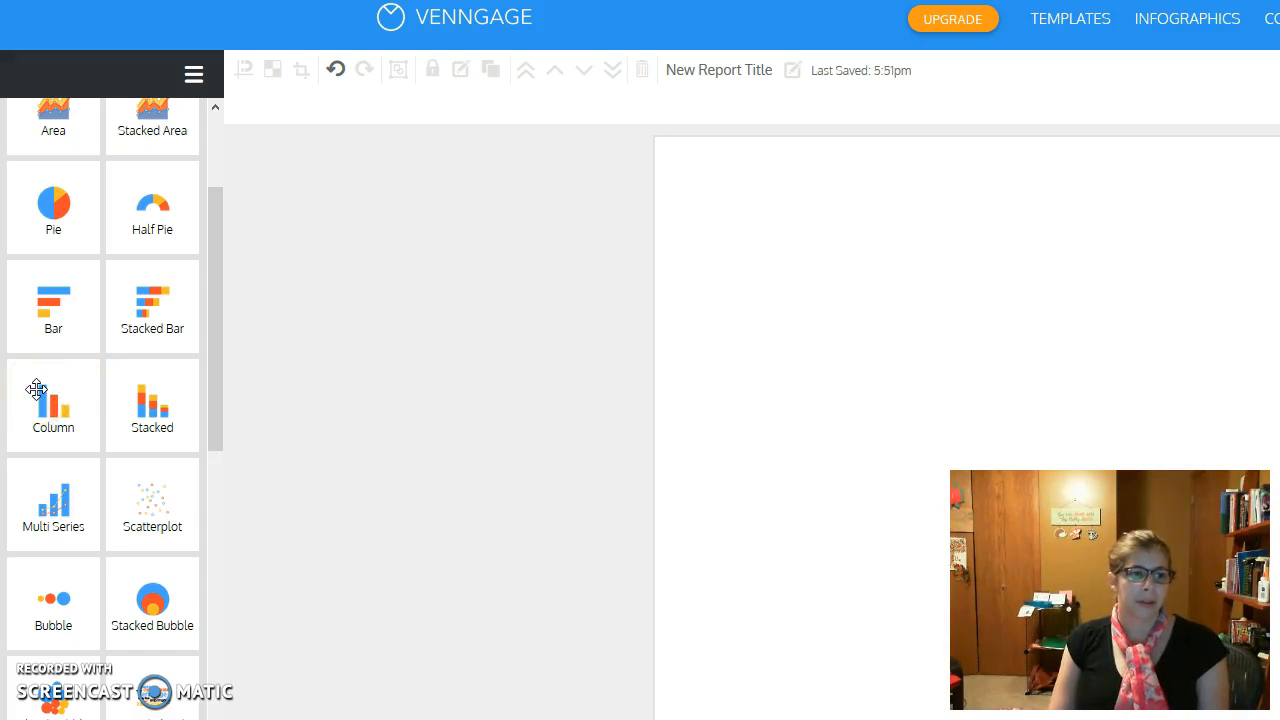
left_click_drag(35, 390, 766, 311)
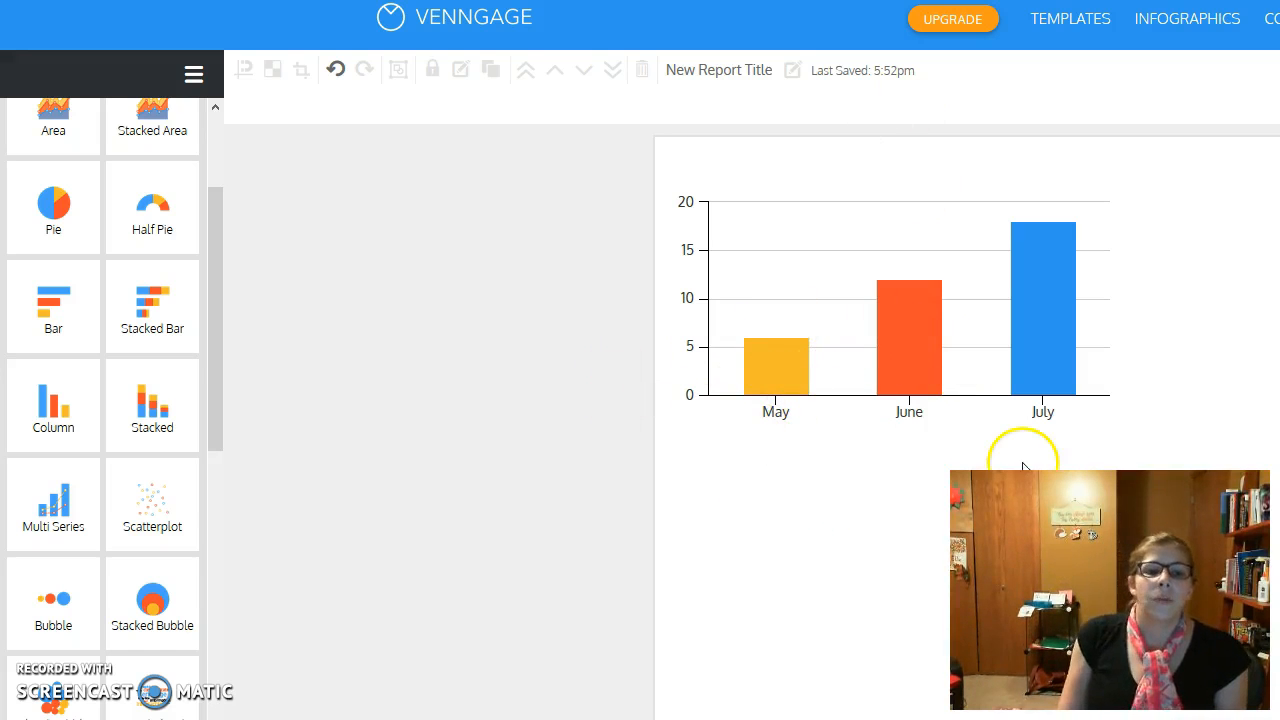
Open the column chart's data table and settings for editing.
left_click(795, 372)
left_click(796, 342)
left_click(787, 349)
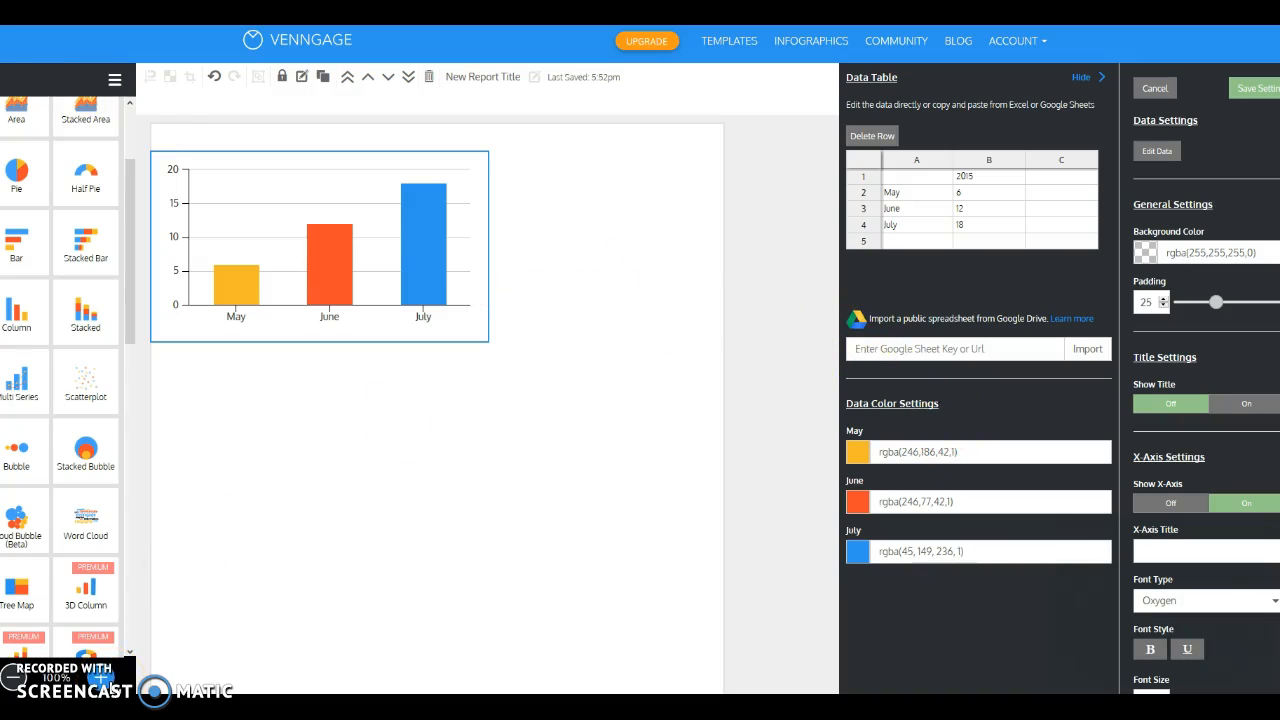
Try out the canvas zoom, enlarging the page view to 140% and reducing it to 80%.
left_click(100, 677)
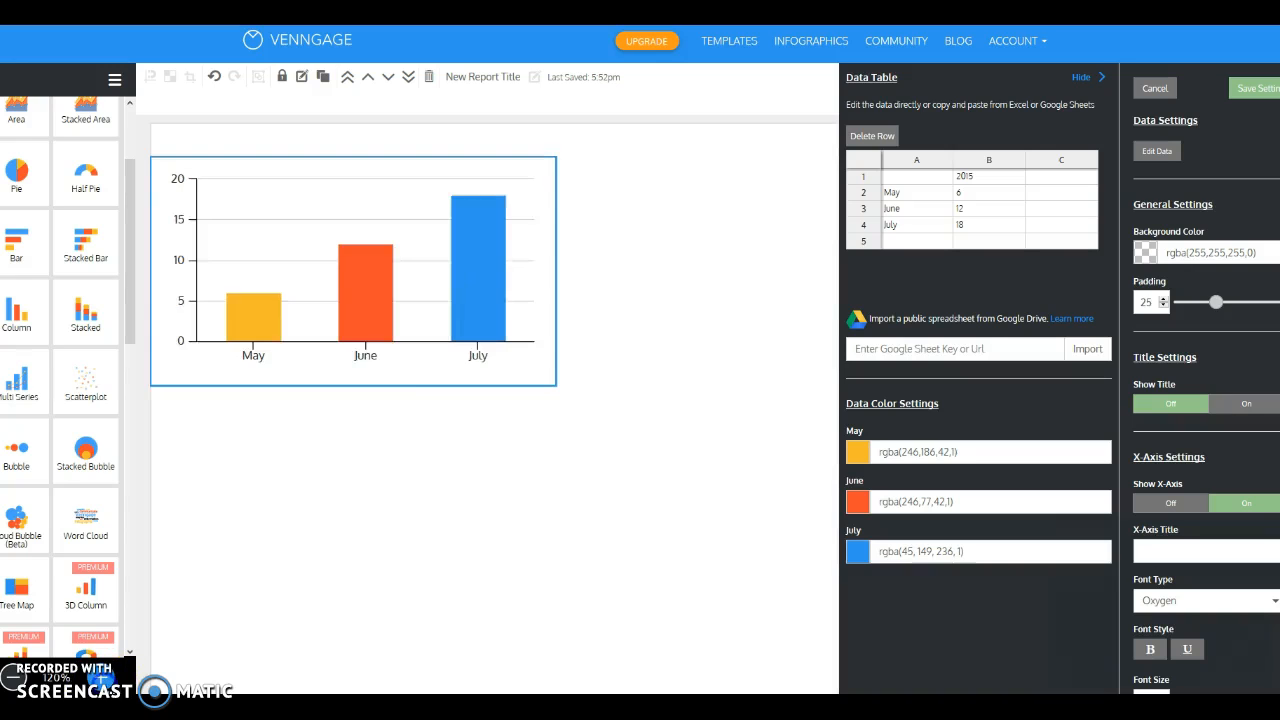
left_click(100, 677)
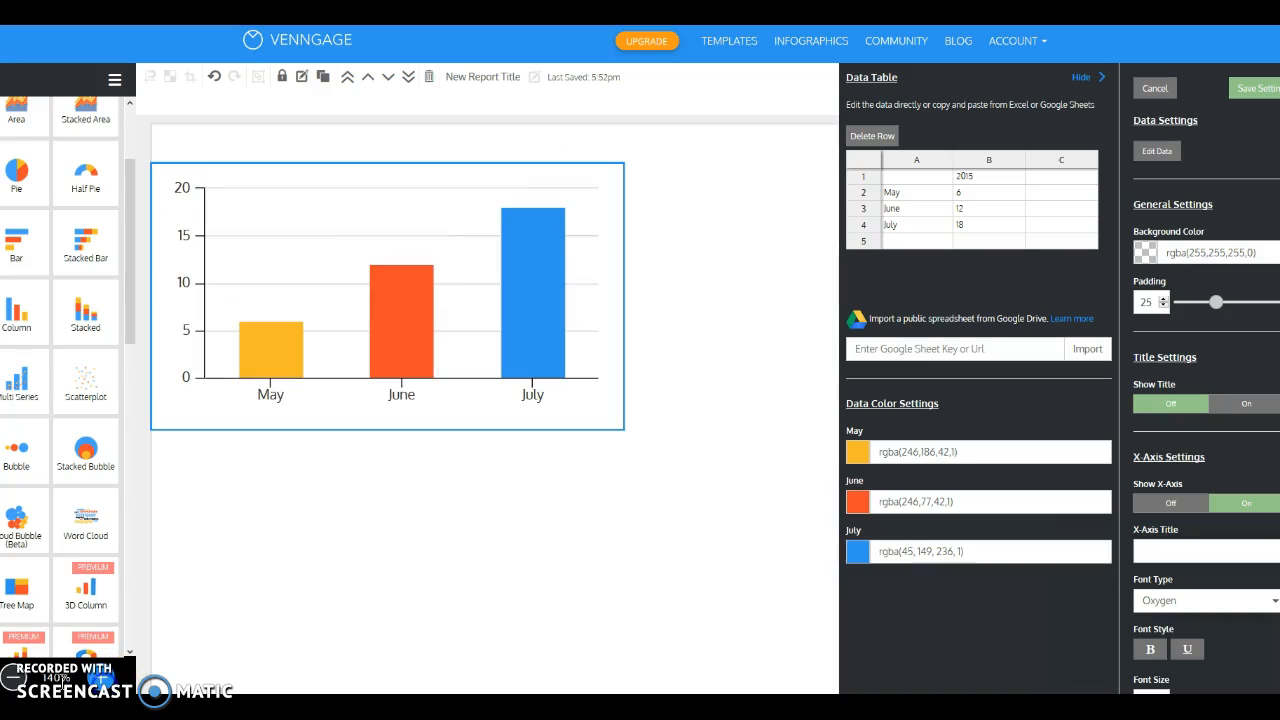
left_click(12, 678)
left_click(12, 678)
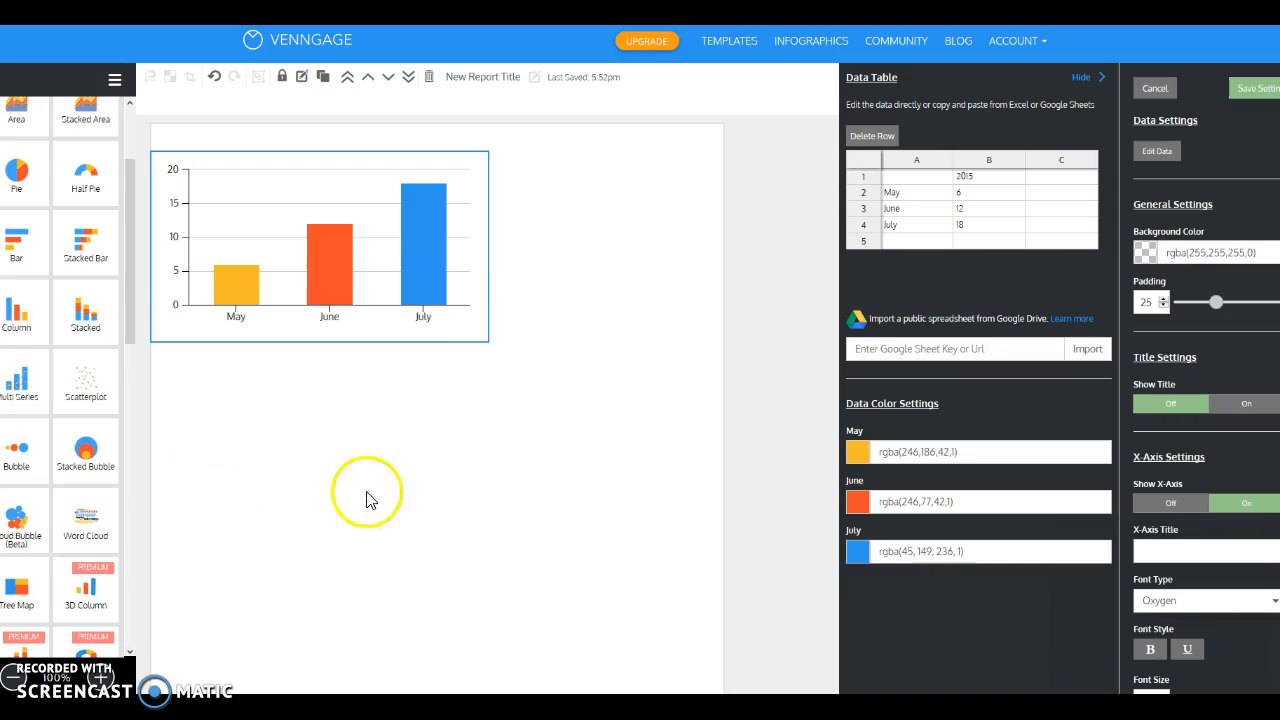
left_click(102, 678)
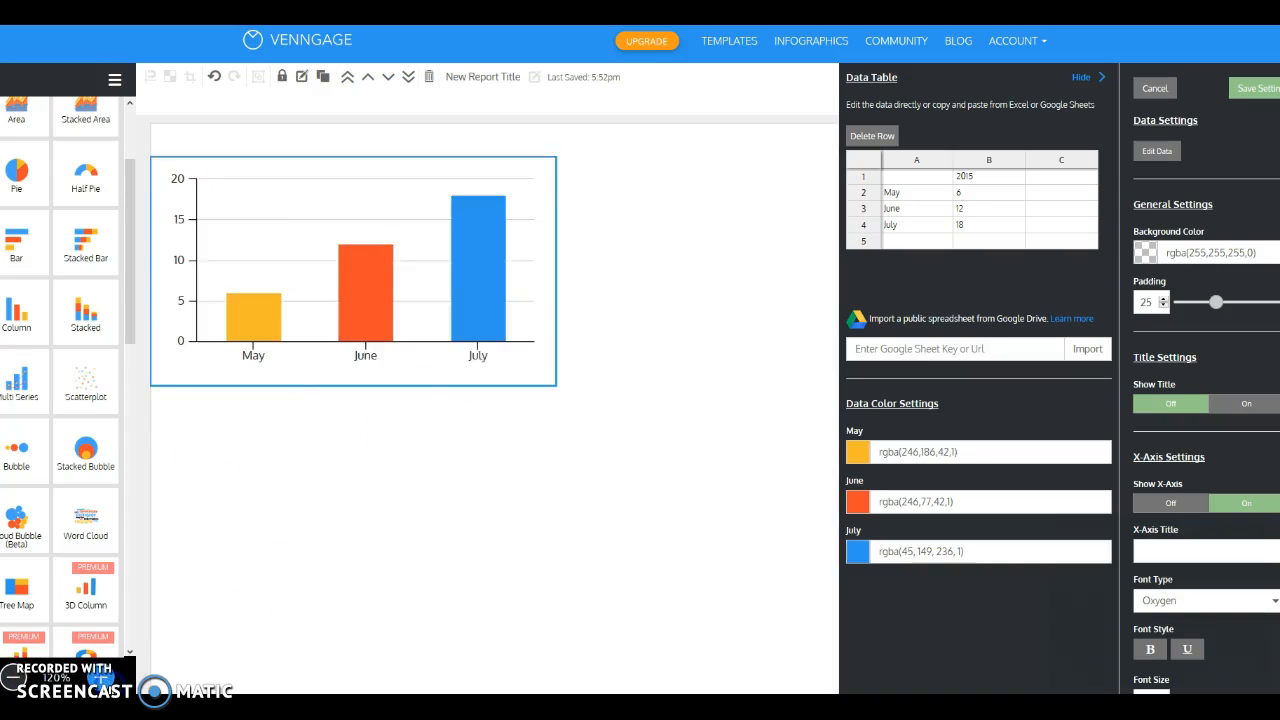
left_click(102, 678)
left_click(12, 678)
left_click(12, 678)
left_click(12, 678)
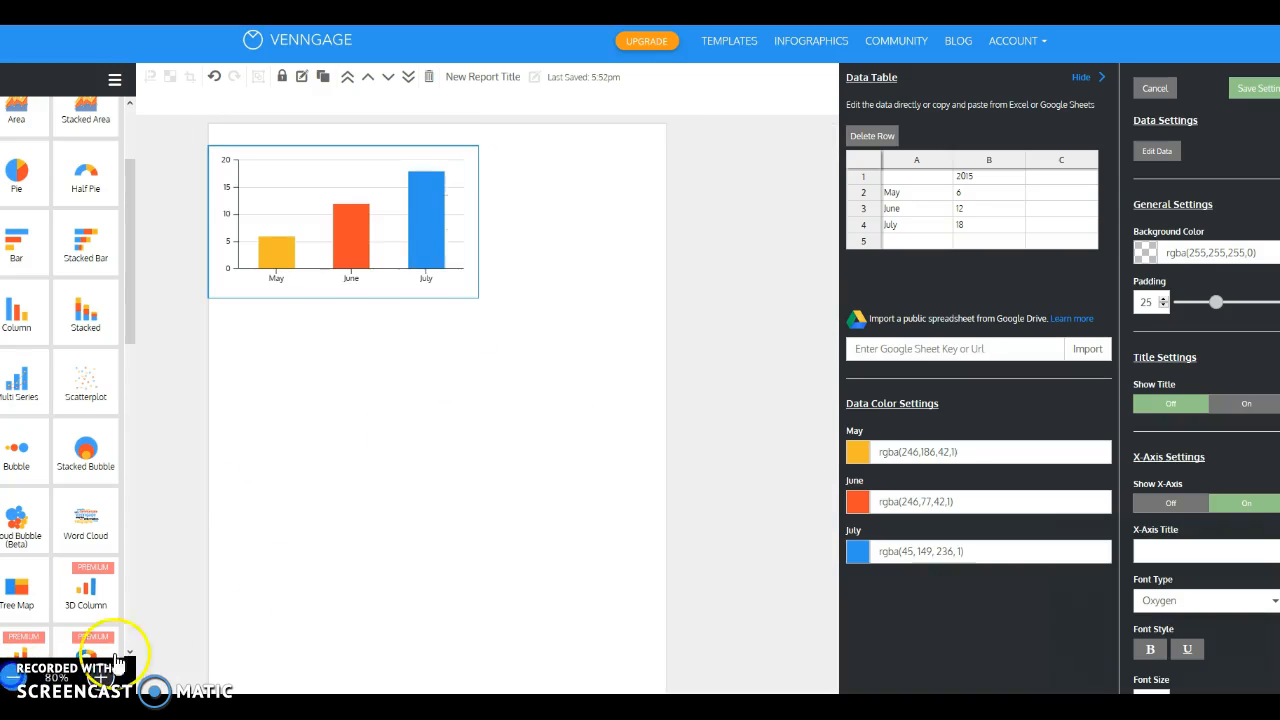
Reposition the column chart near the upper edge of the page, slightly inset from the page's side edge.
left_click_drag(469, 298, 446, 523)
left_click(433, 378)
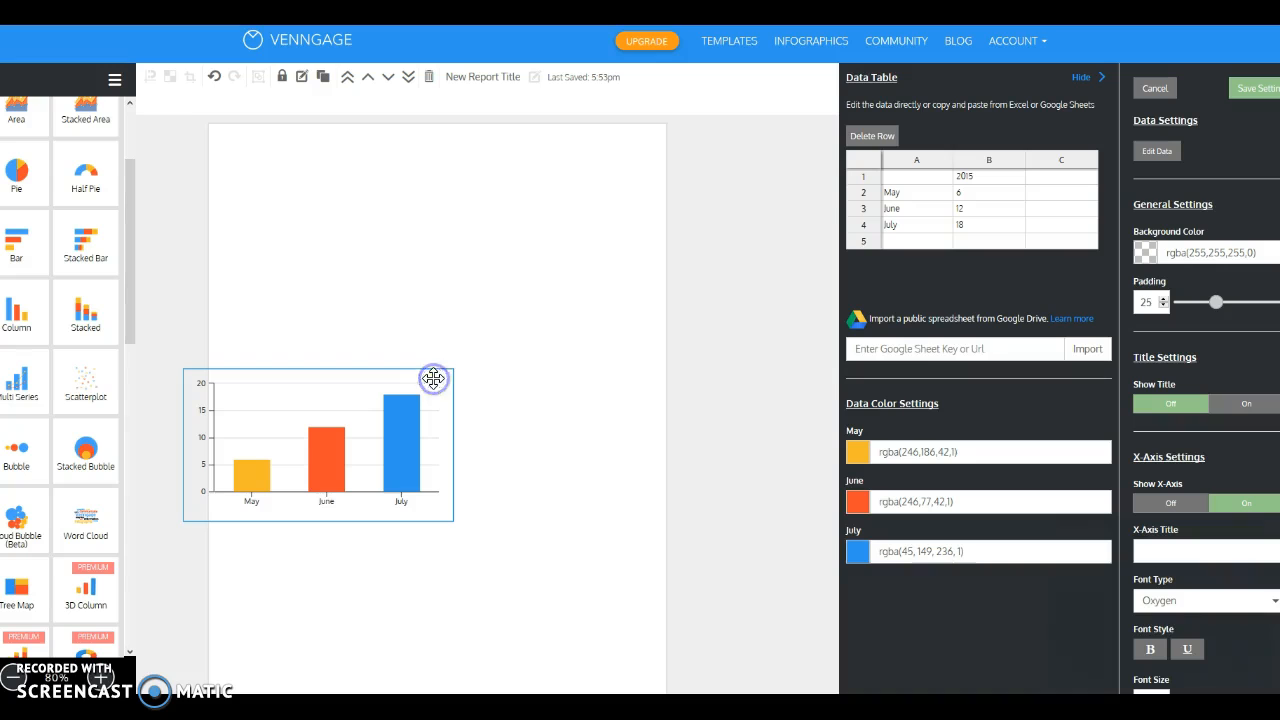
left_click_drag(440, 372, 521, 163)
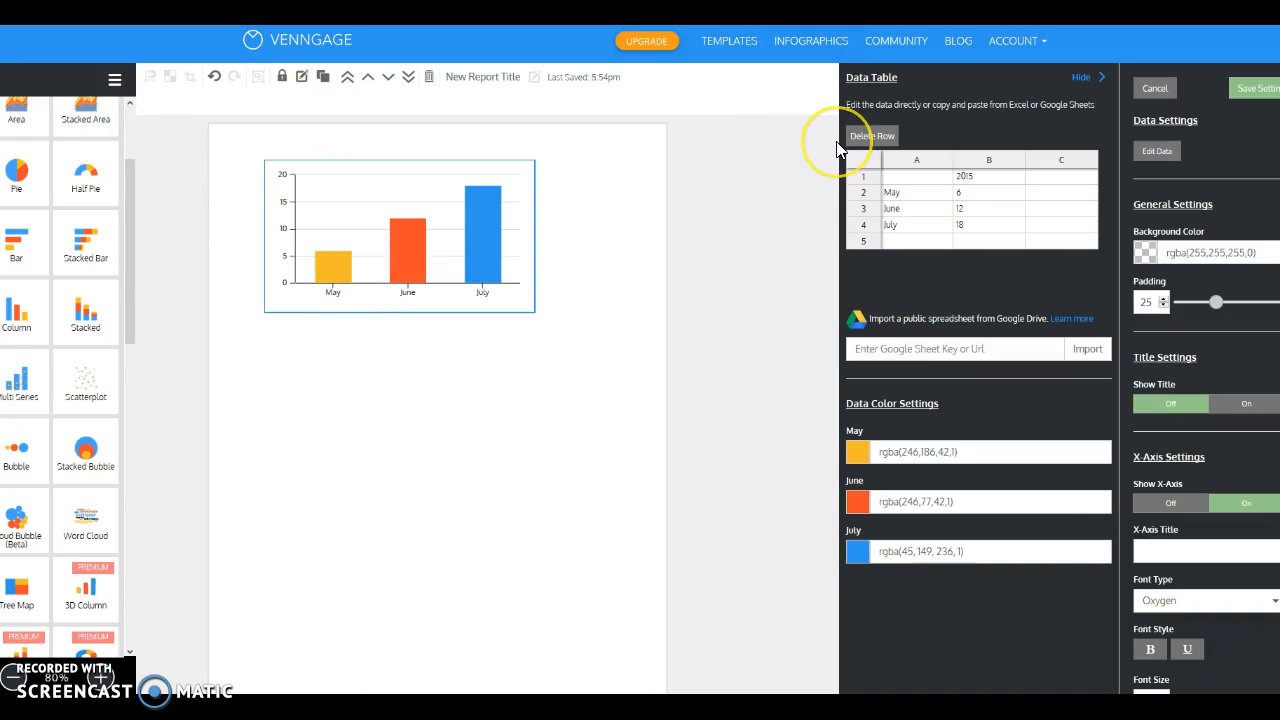
Rename the May category in the chart's data table as Basic parachute.
left_click(917, 168)
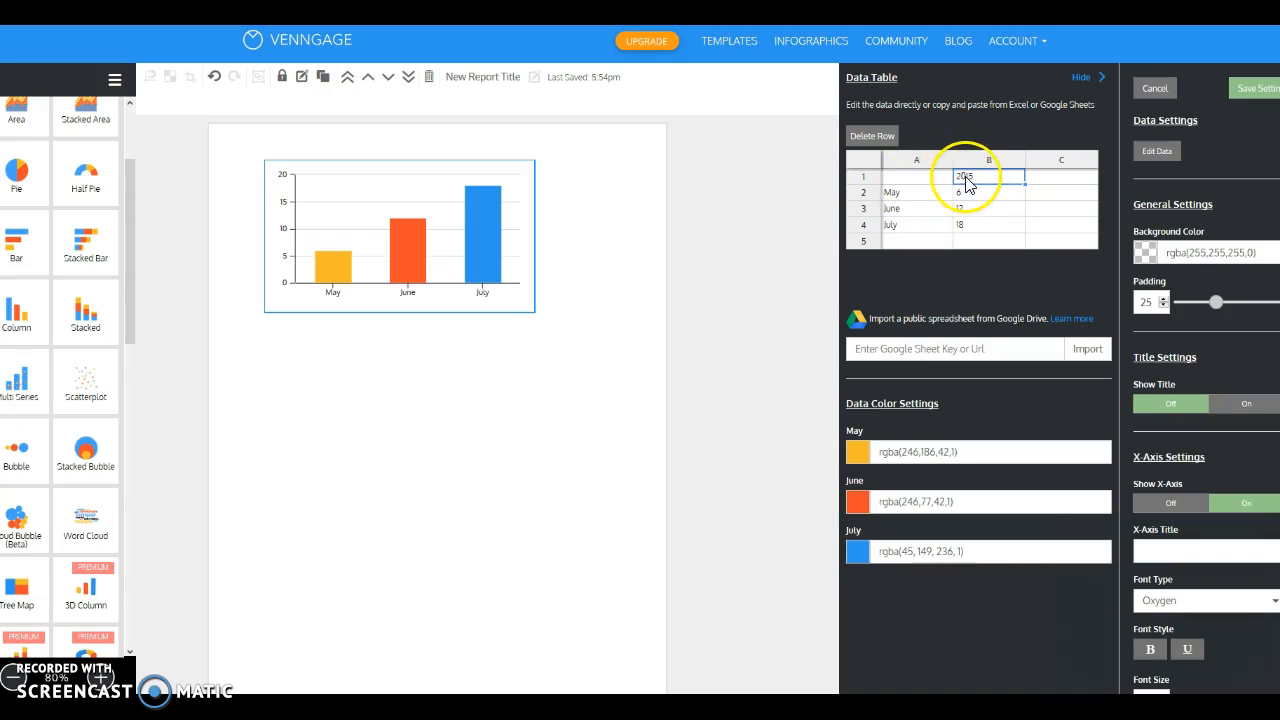
left_click(985, 350)
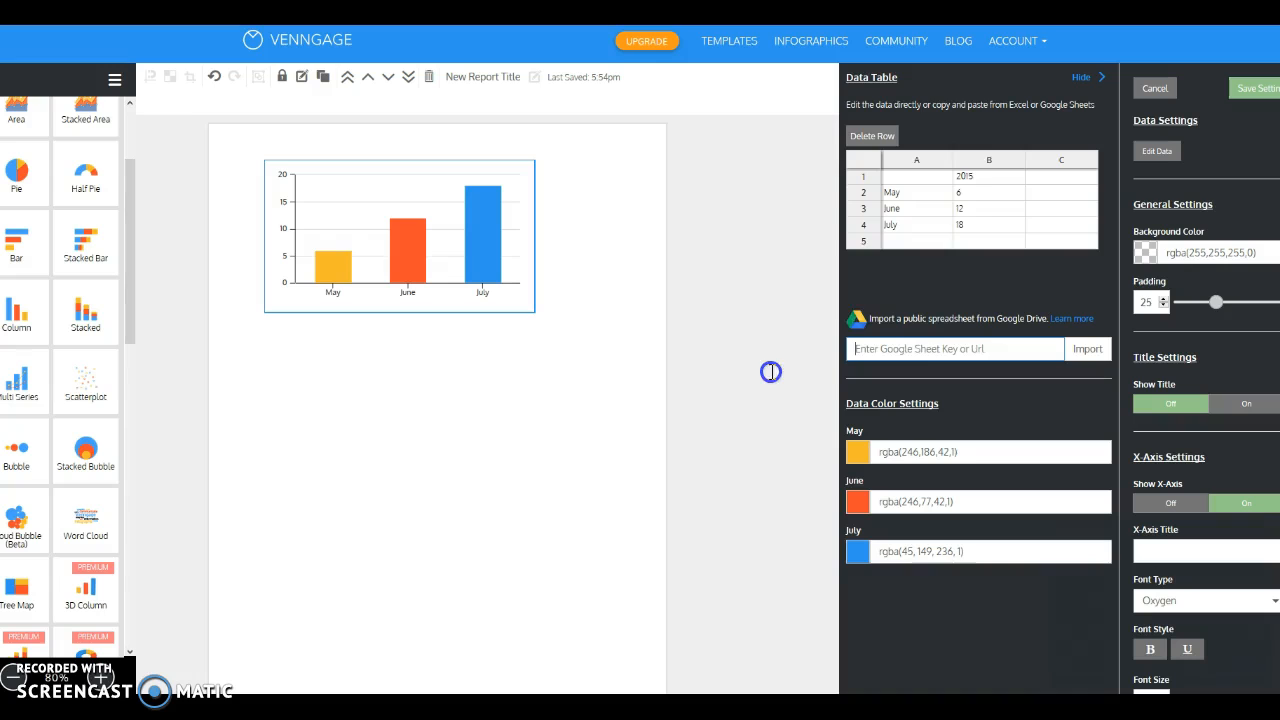
double_click(900, 192)
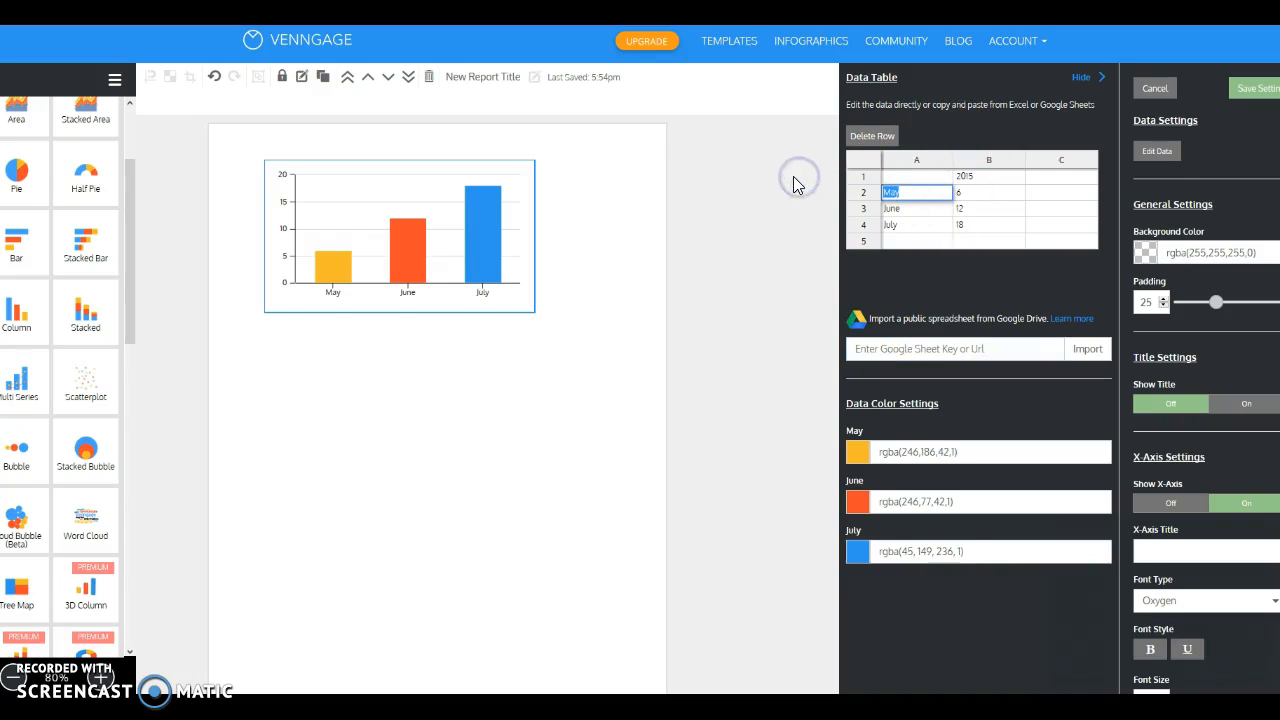
key("alt")
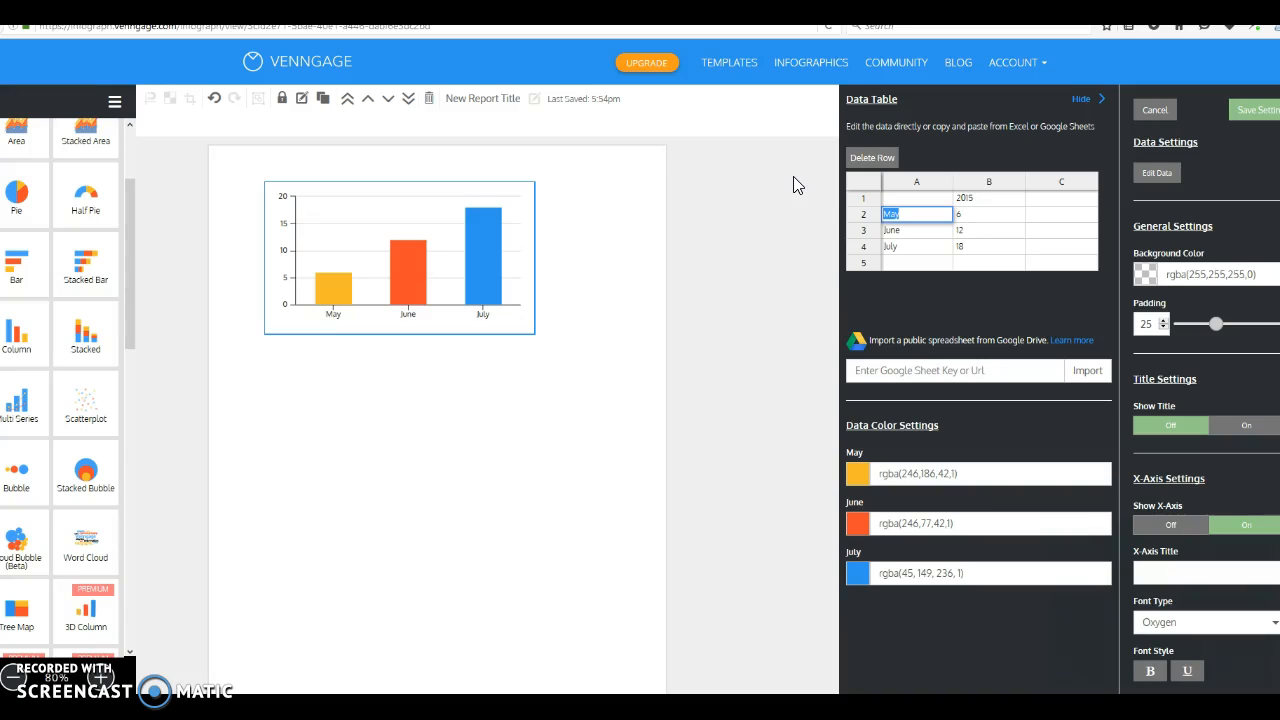
left_click(910, 213)
double_click(900, 192)
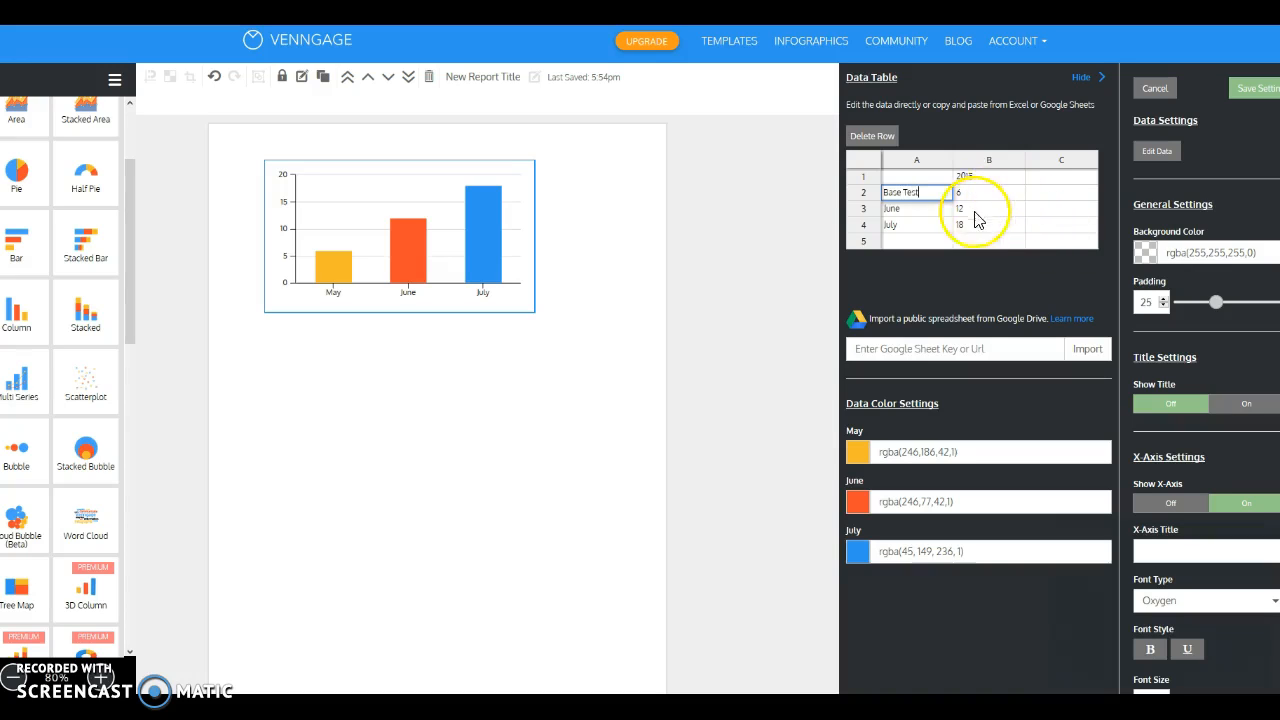
key("BackSpace")
key("BackSpace")
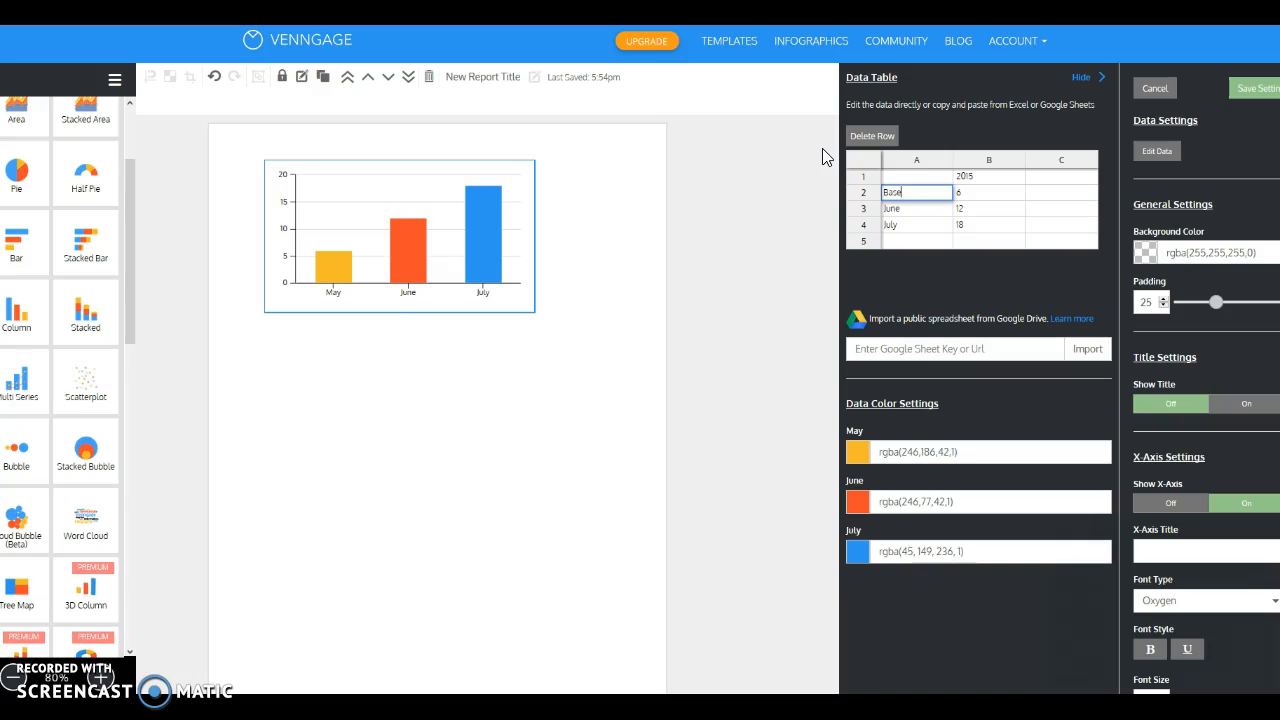
type("ic parachute")
left_click(972, 194)
Clear the 2015 column heading in the data table and set the Basic parachute value to 4 seconds.
double_click(1004, 194)
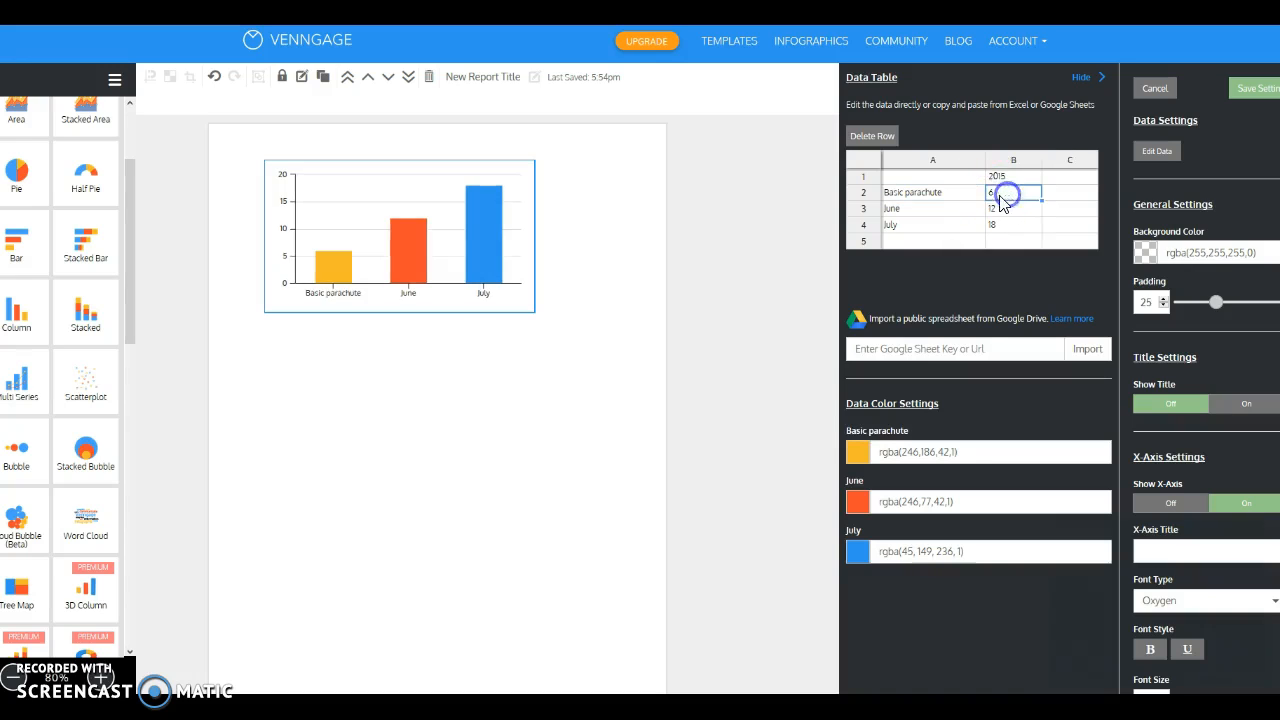
left_click(1014, 177)
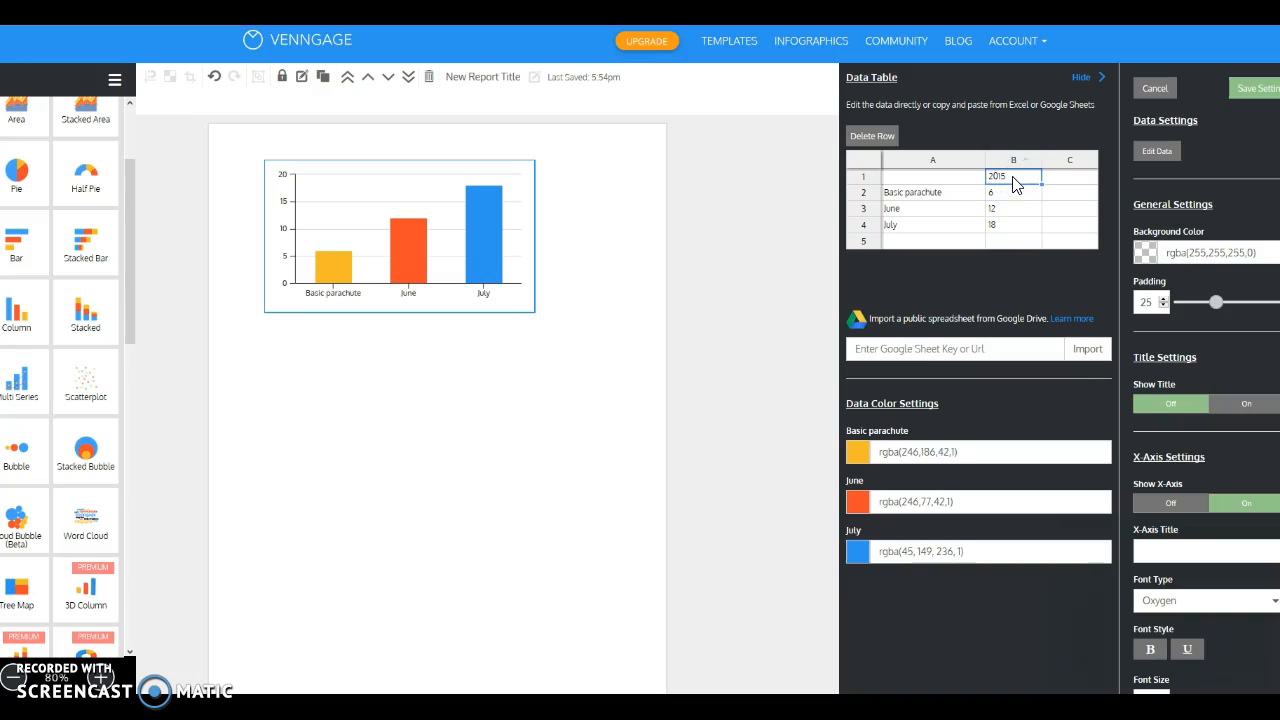
double_click(1010, 180)
left_click_drag(1010, 178, 986, 176)
key("BackSpace")
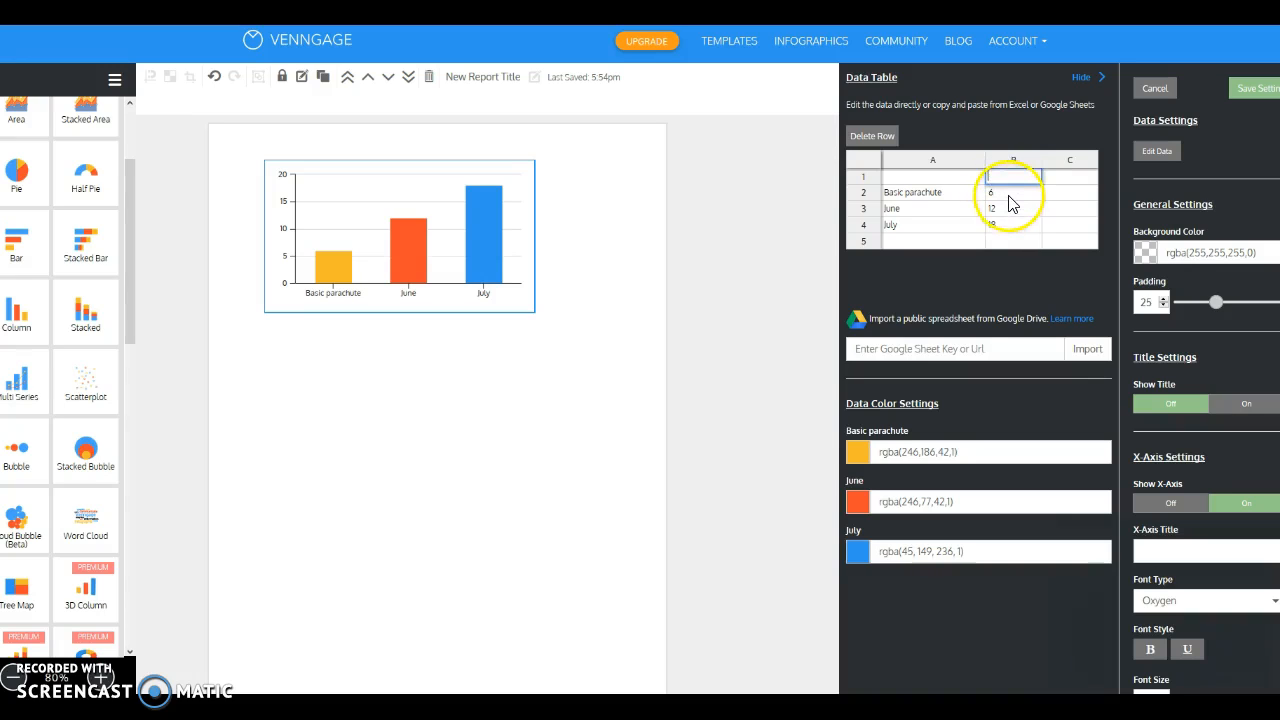
left_click(1011, 193)
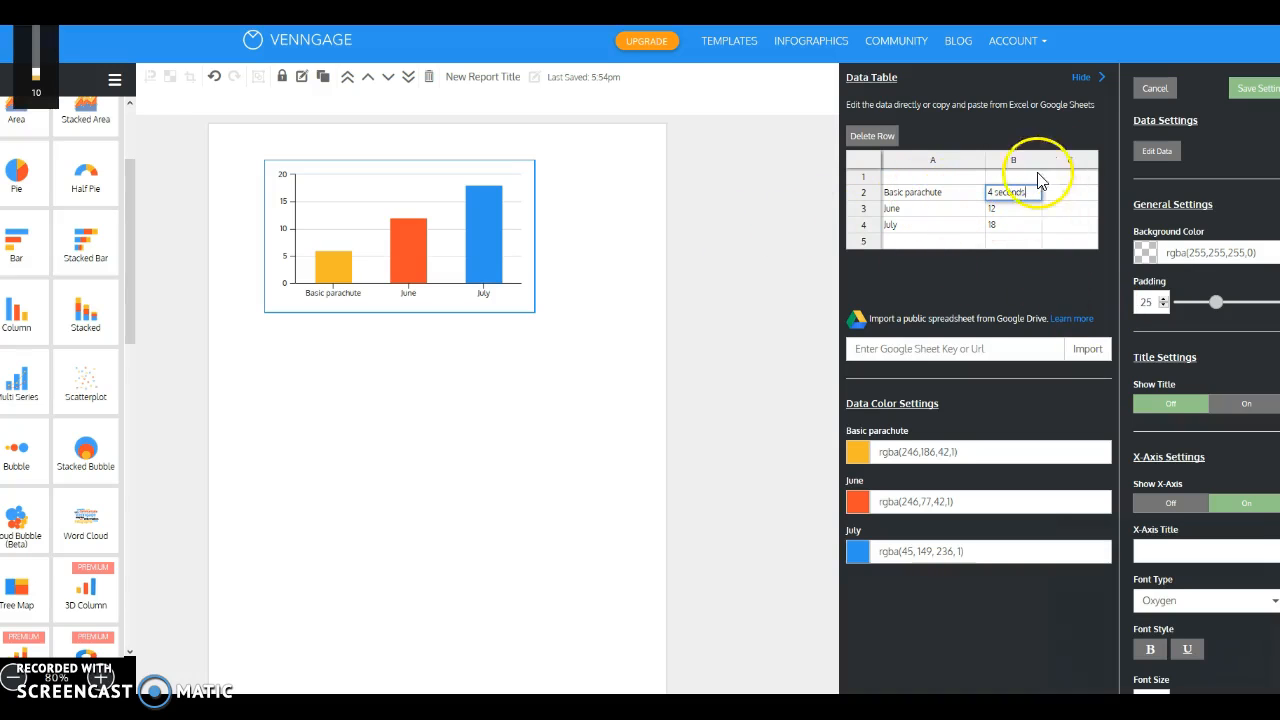
Replace the June and July rows with Design 1 at 2.5 and Design 2 at 5.
double_click(912, 209)
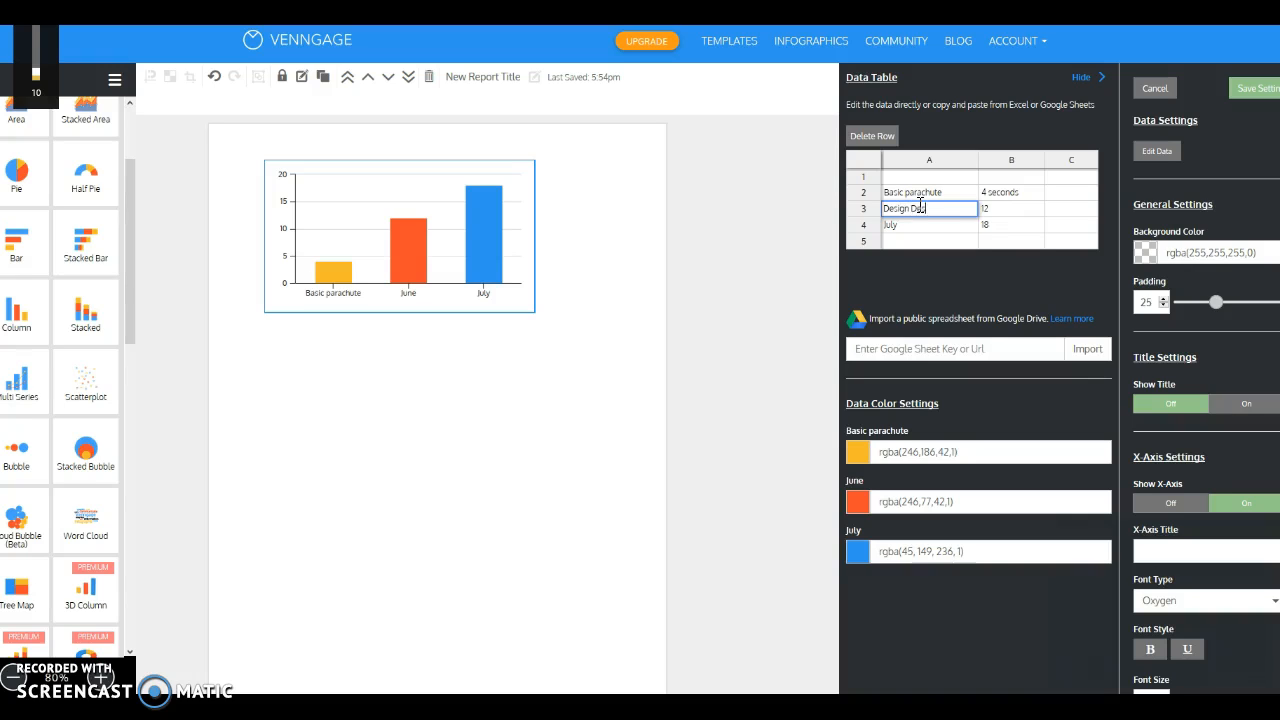
key("BackSpace")
type("2")
left_click(916, 226)
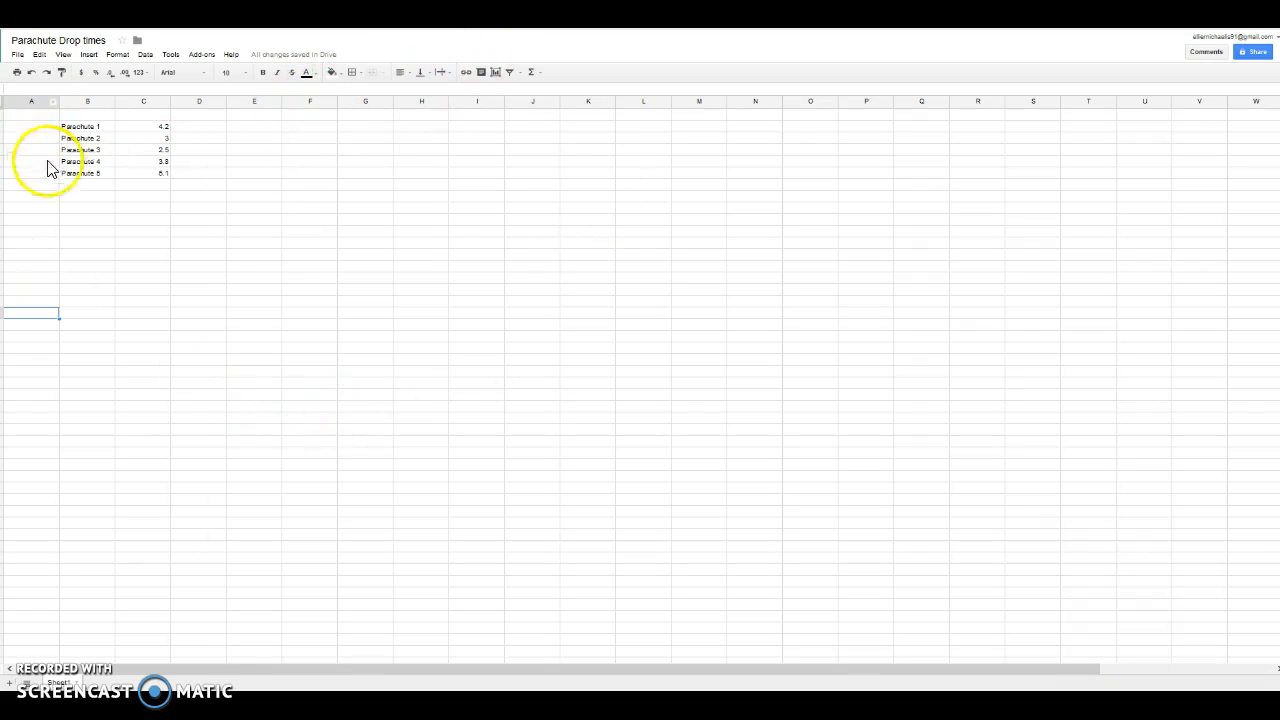
Get a shareable link for the Parachute Drop times sheet in Google Sheets and try importing it into the Venngage chart.
left_click(1266, 54)
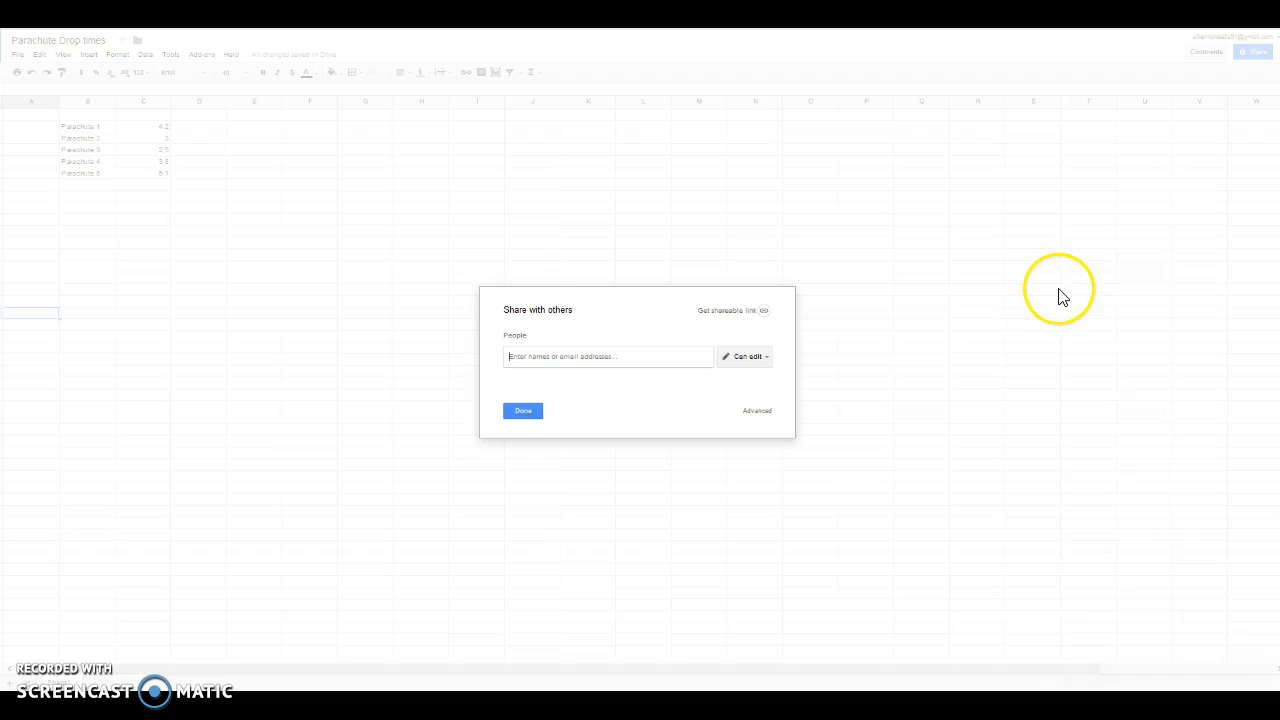
left_click(763, 312)
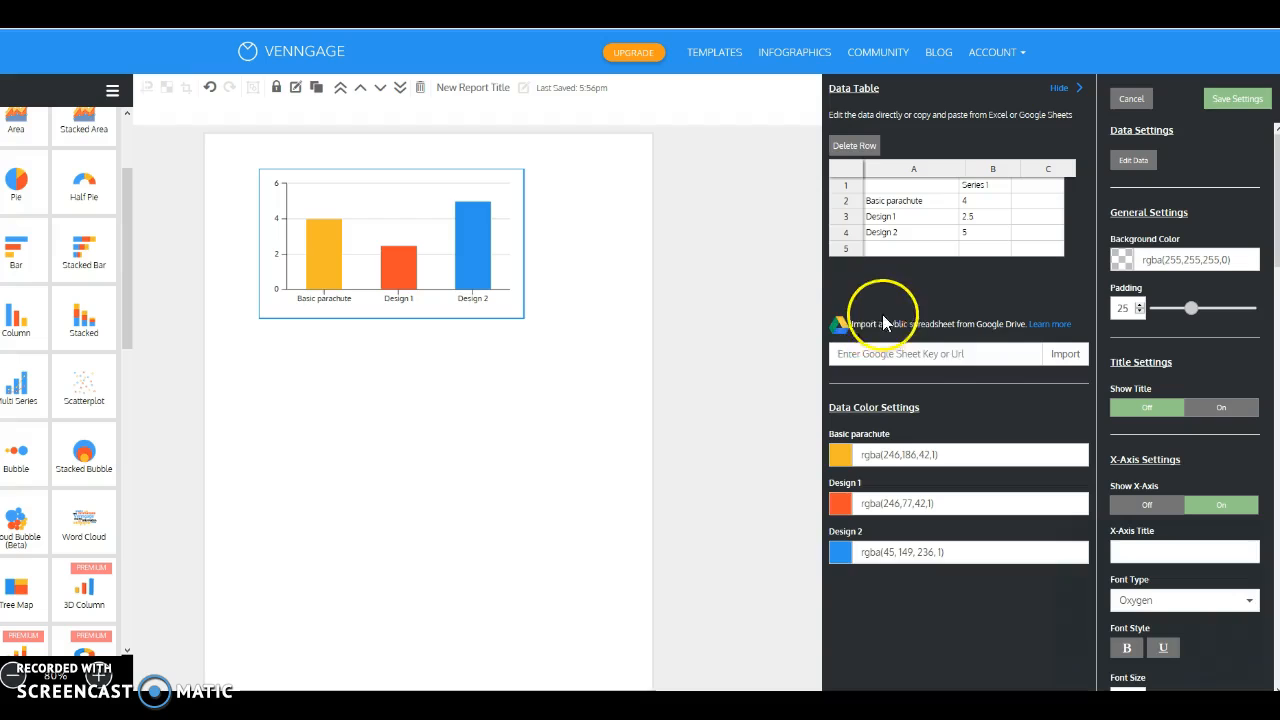
left_click(959, 360)
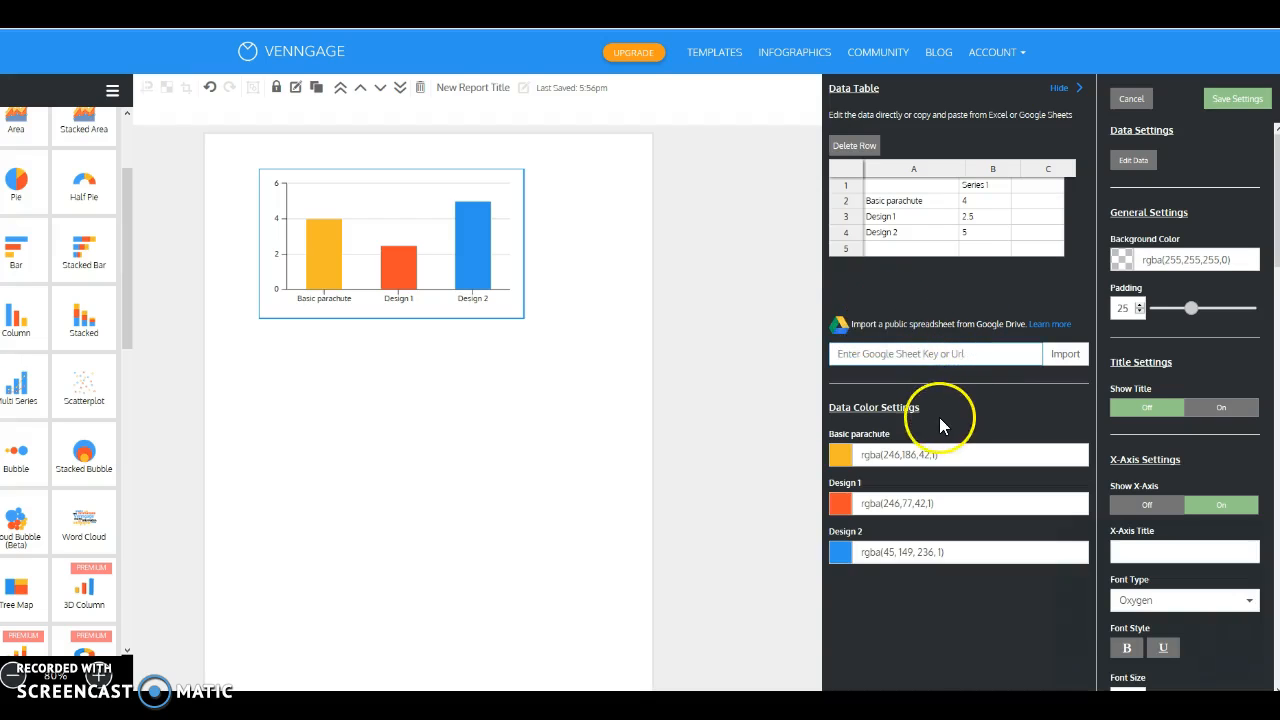
key("ctrl+v")
left_click(1068, 356)
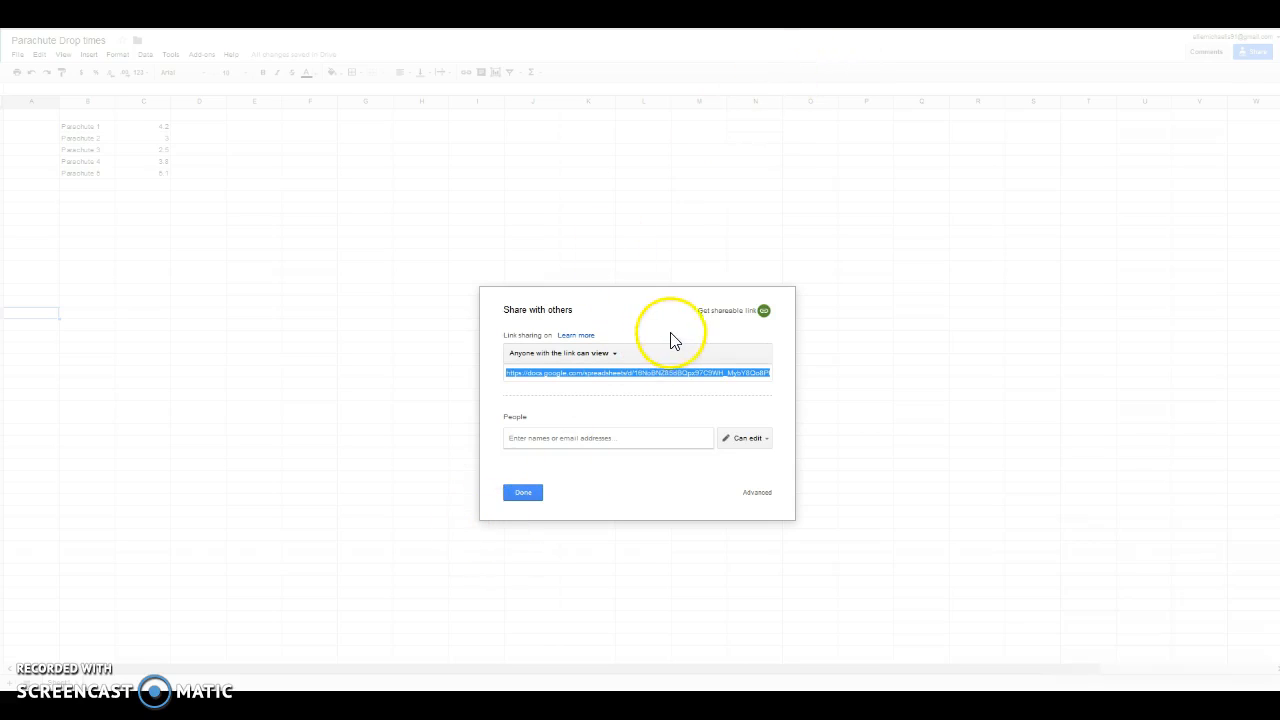
Return to Google Sheets, check the collaborator permission options for the Parachute Drop times sheet, and close the sharing settings.
left_click(770, 441)
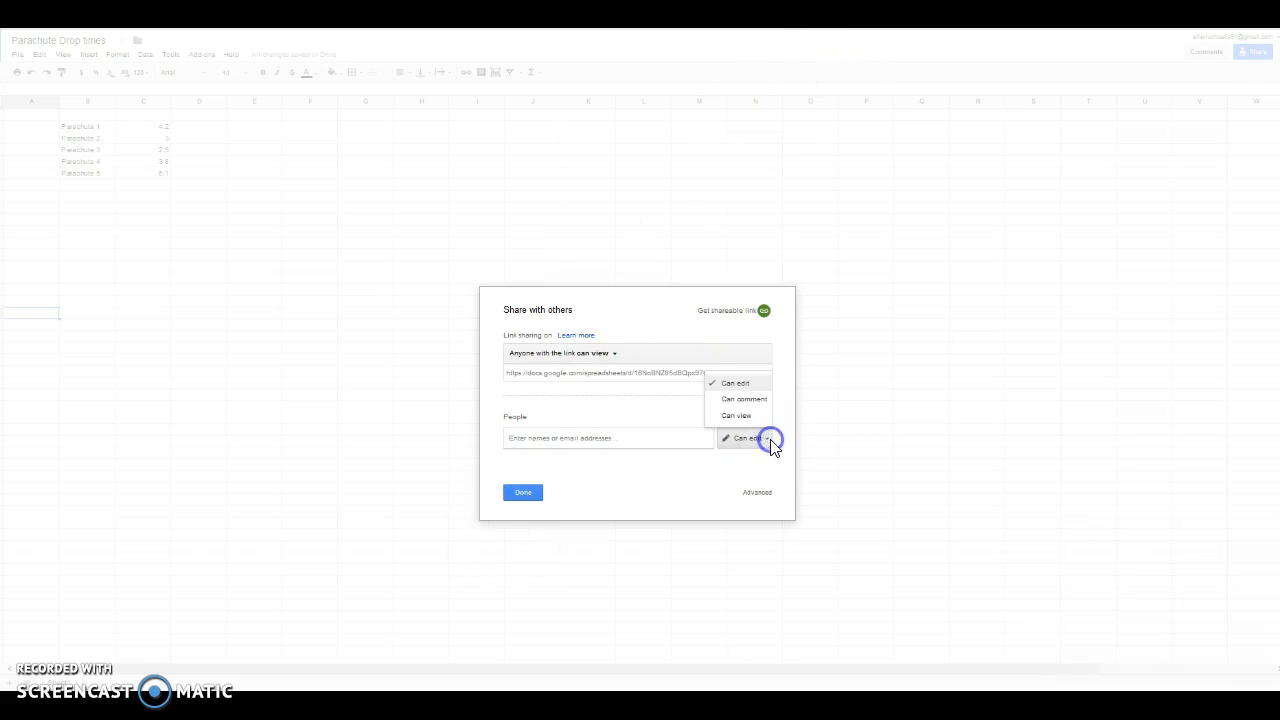
left_click(770, 441)
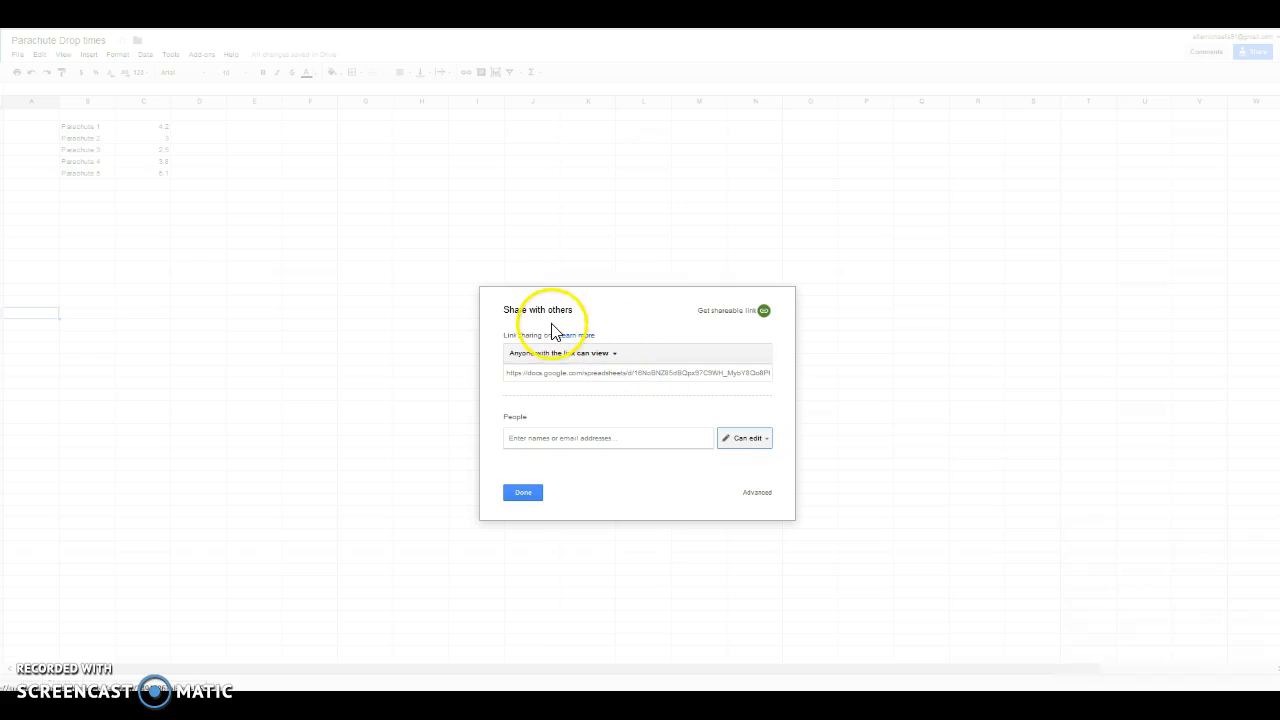
left_click(521, 492)
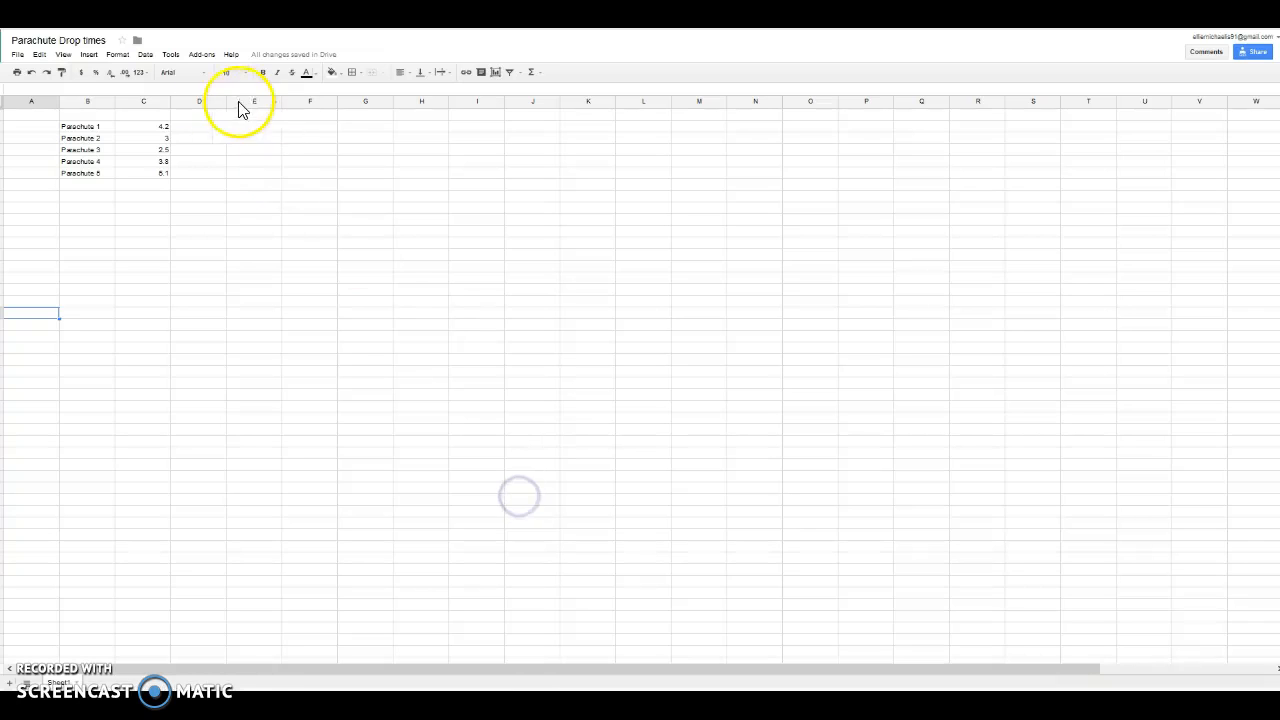
Publish the entire Parachute Drop times document to the web as a web page.
left_click(20, 57)
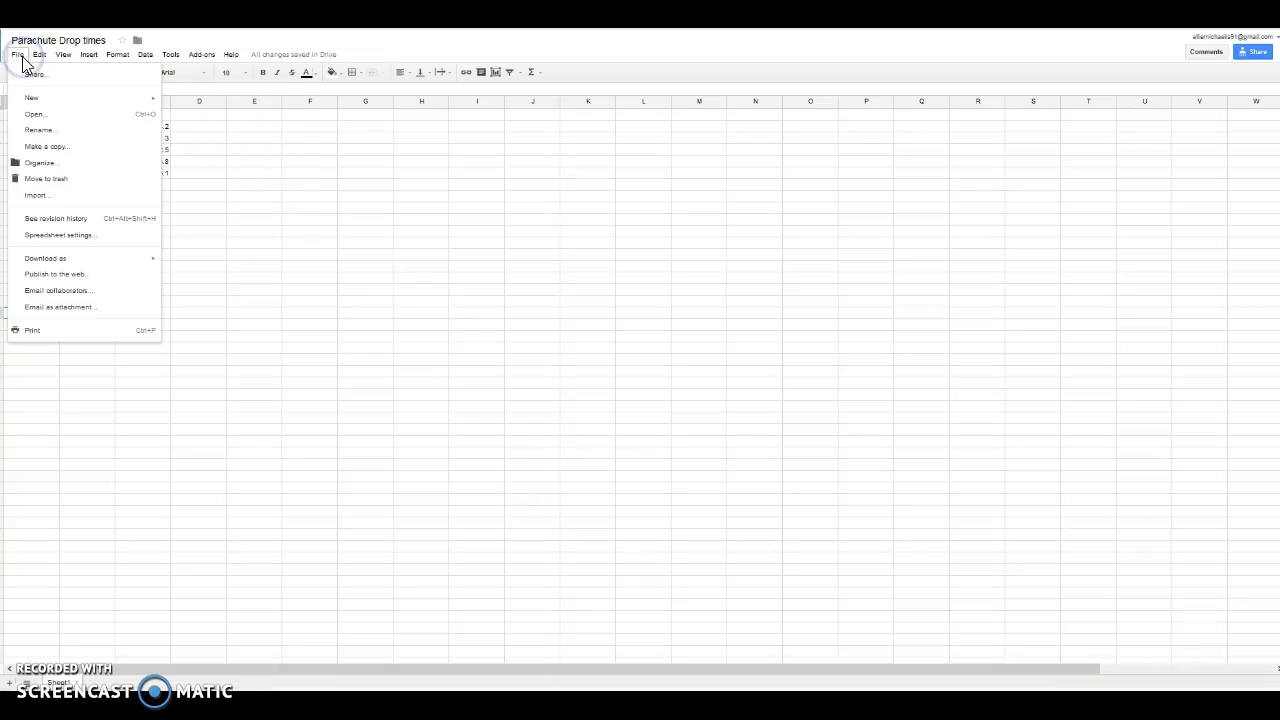
left_click(72, 275)
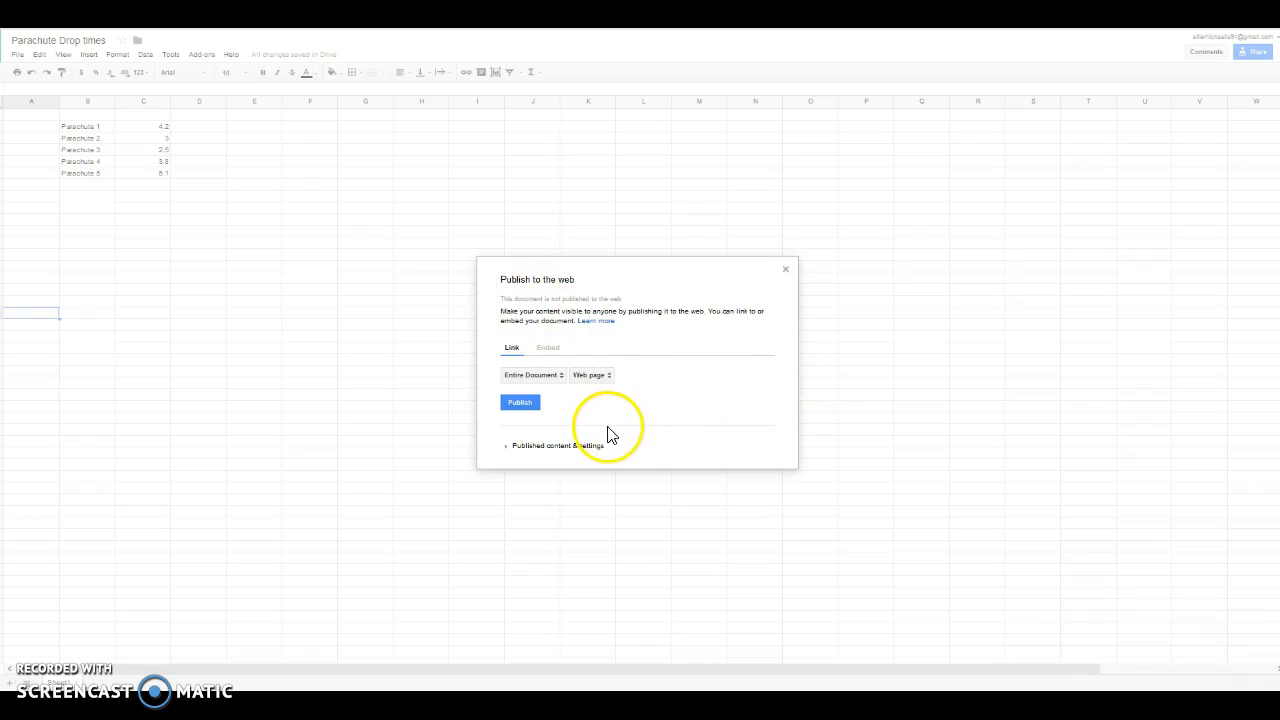
left_click(521, 400)
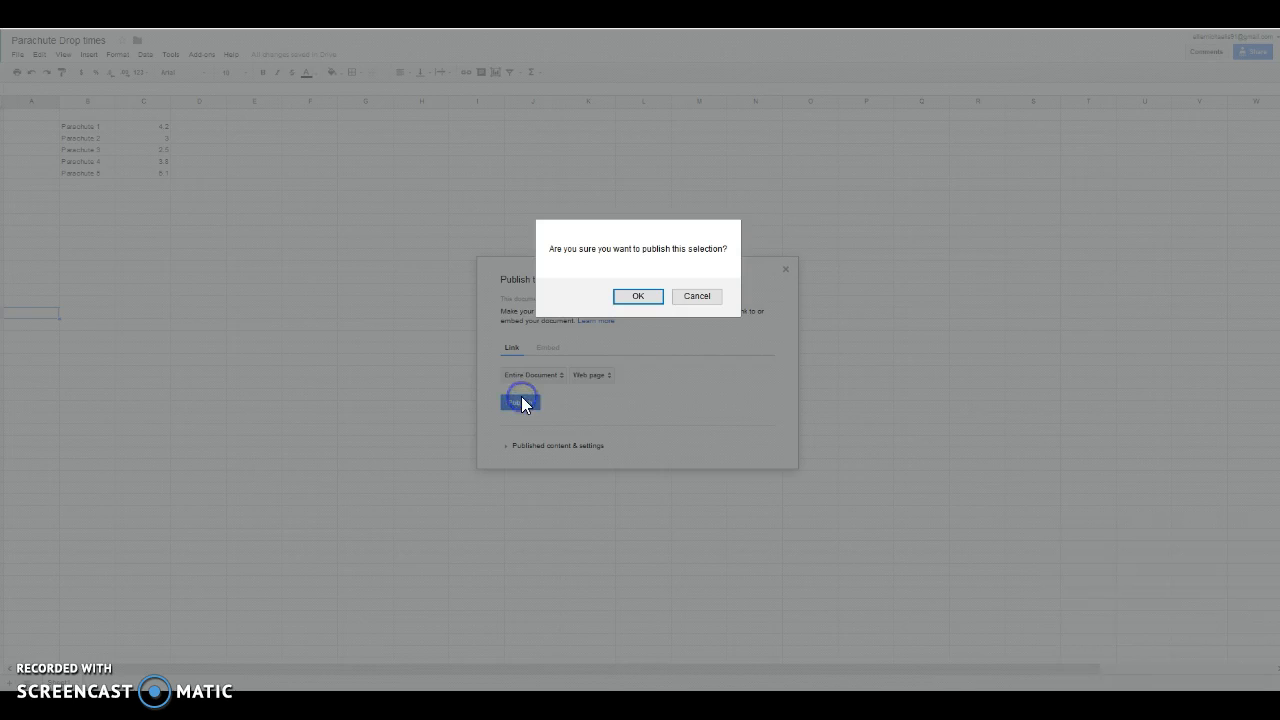
left_click(638, 297)
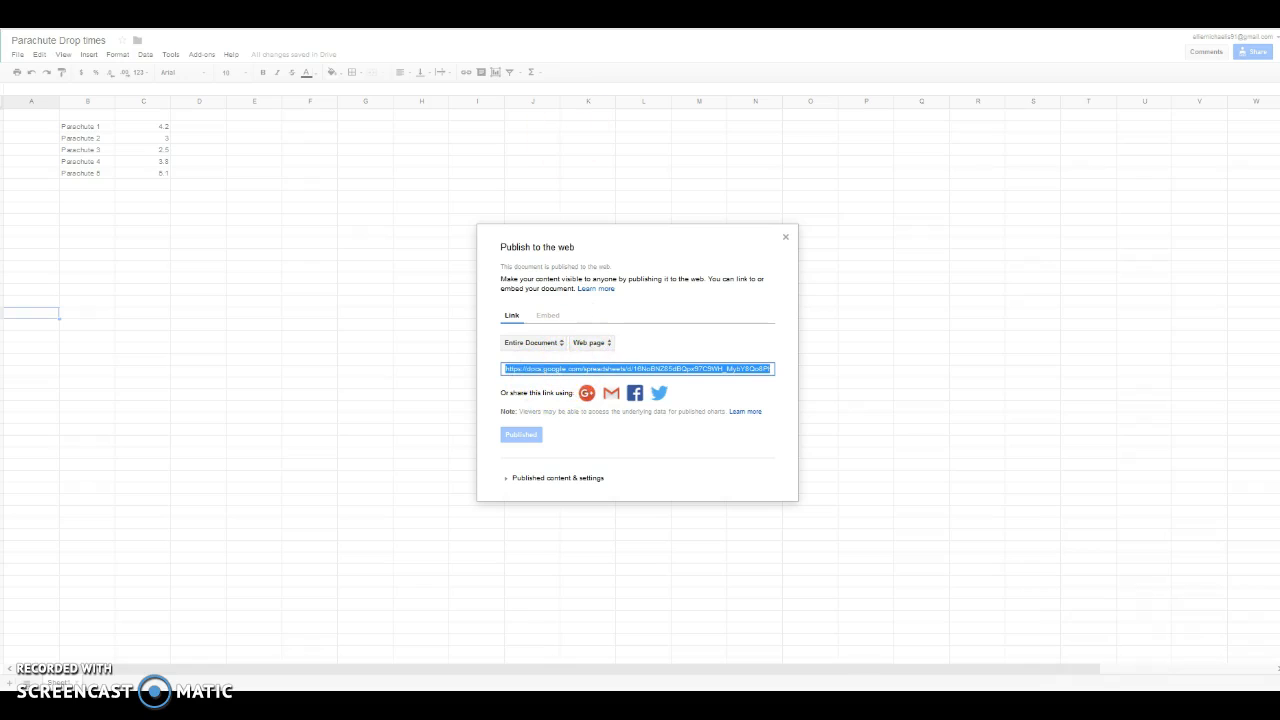
Switch to Venngage and import the published spreadsheet's link into the column chart's data table.
key("ctrl+Tab")
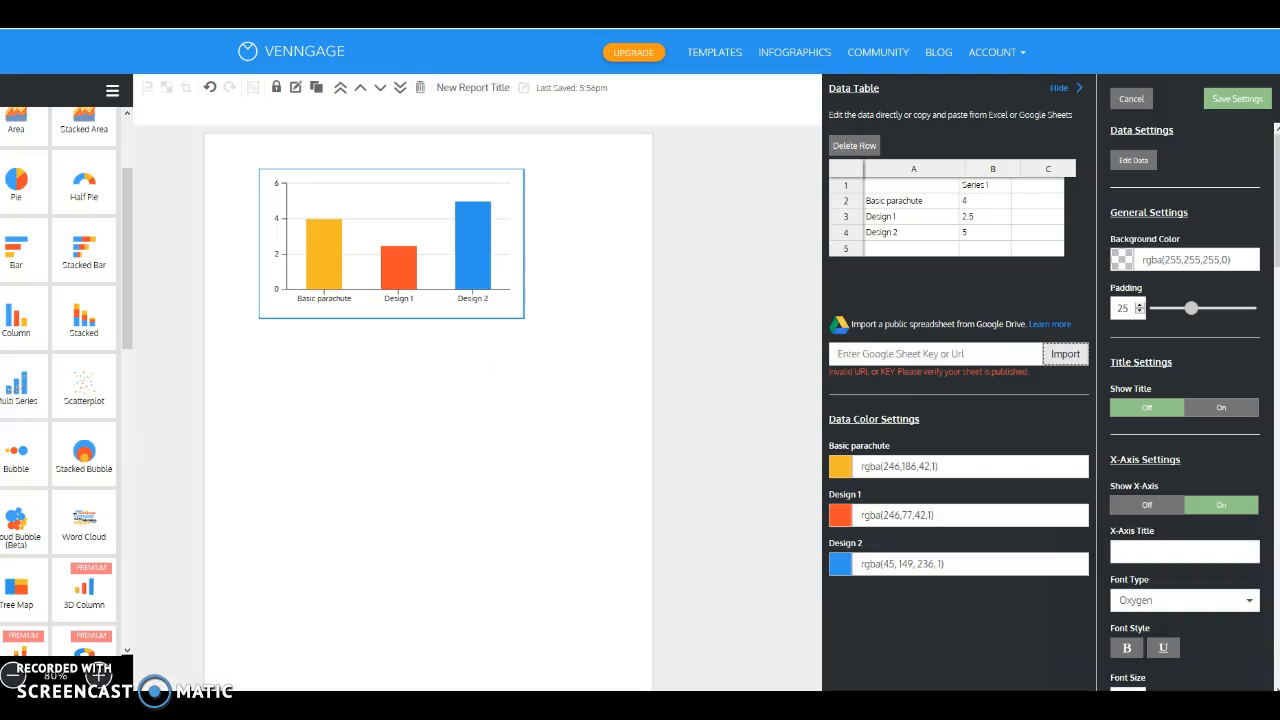
left_click(909, 355)
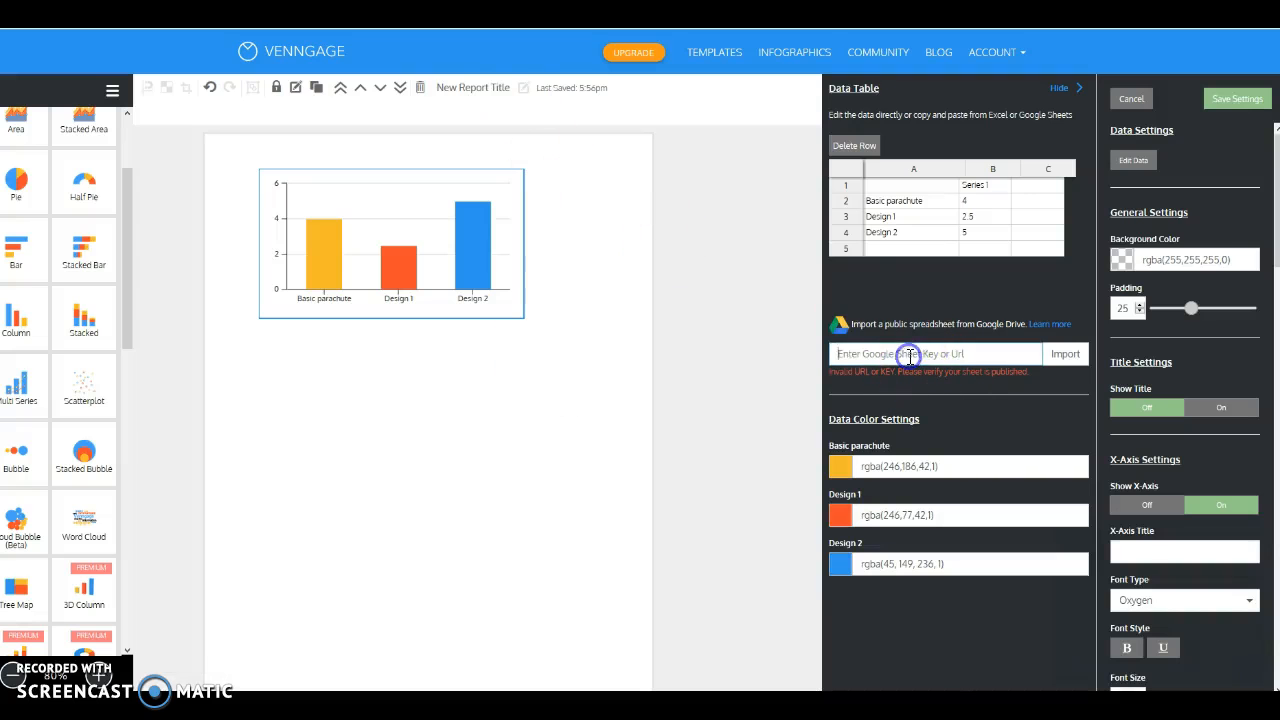
key("ctrl+v")
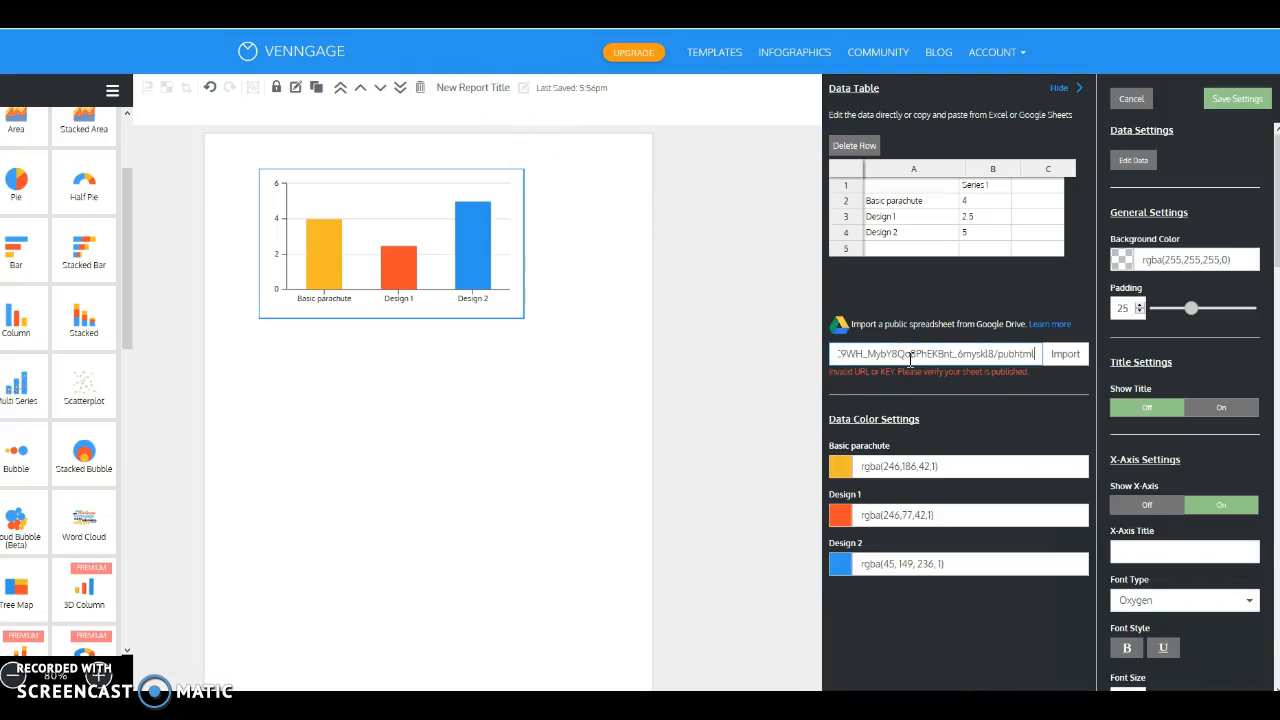
left_click(1065, 355)
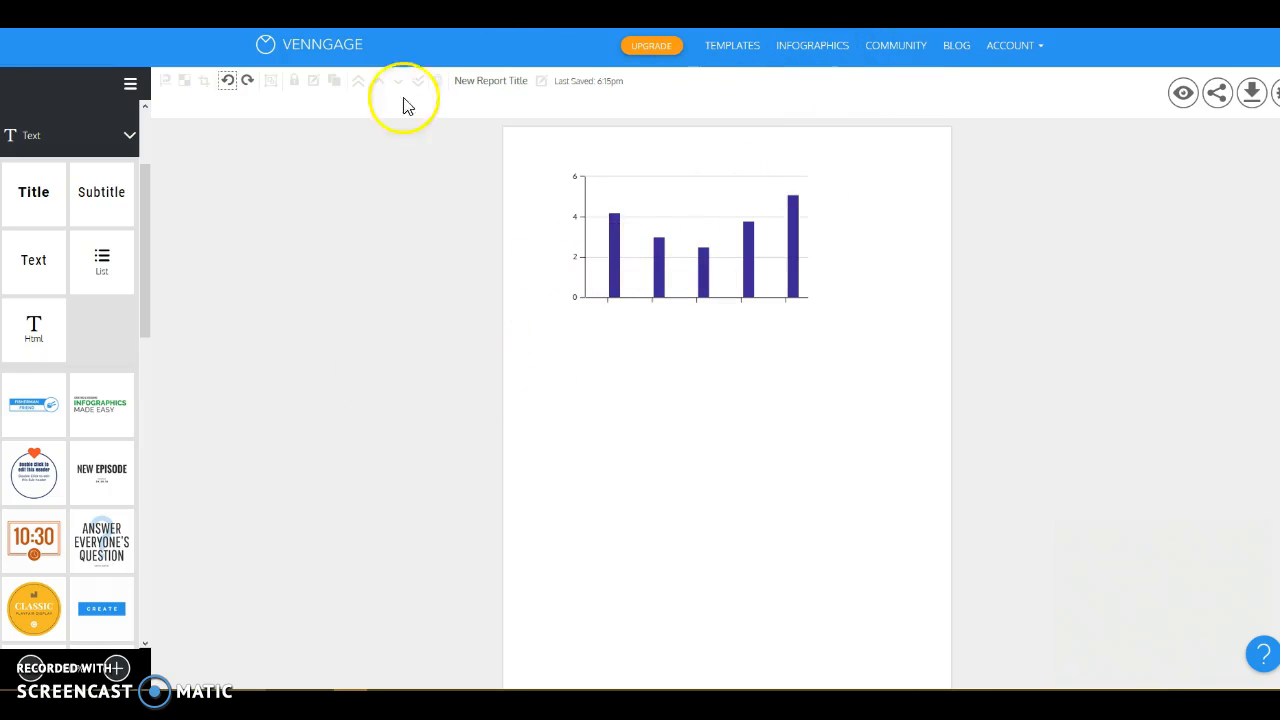
Open the imported chart's data table and delete the empty Series 1 column.
left_click(704, 232)
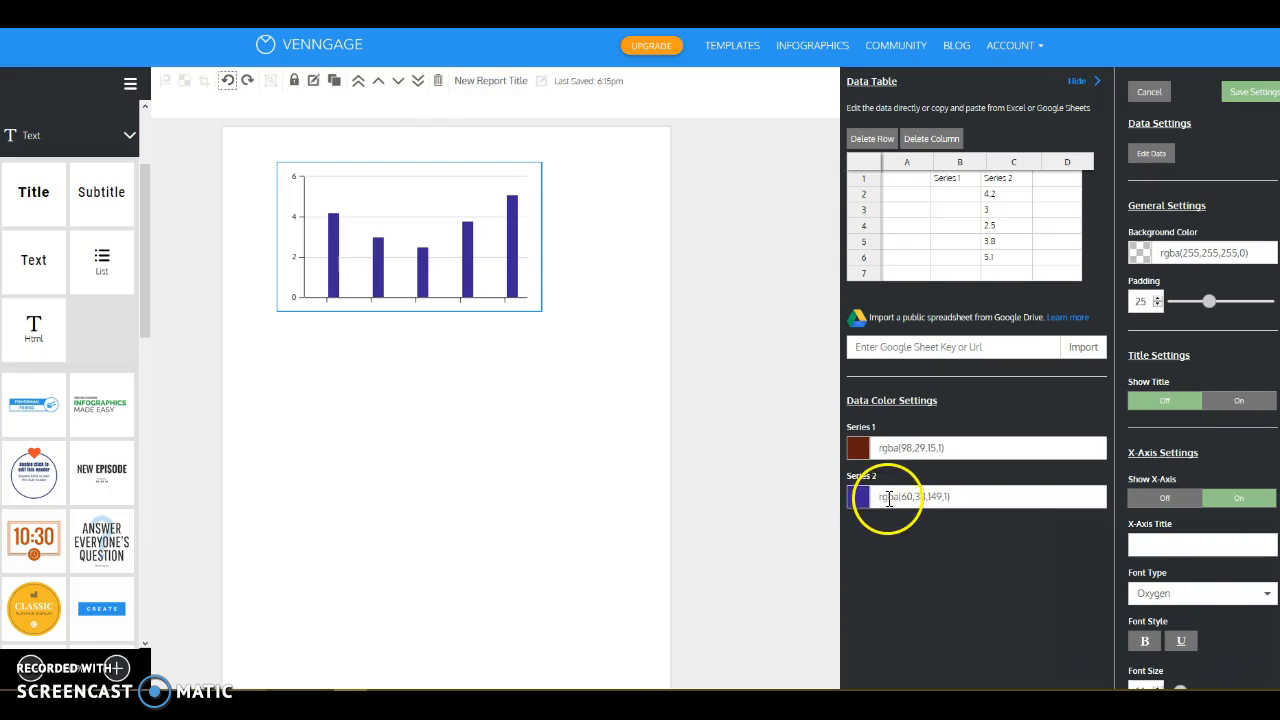
left_click(941, 178)
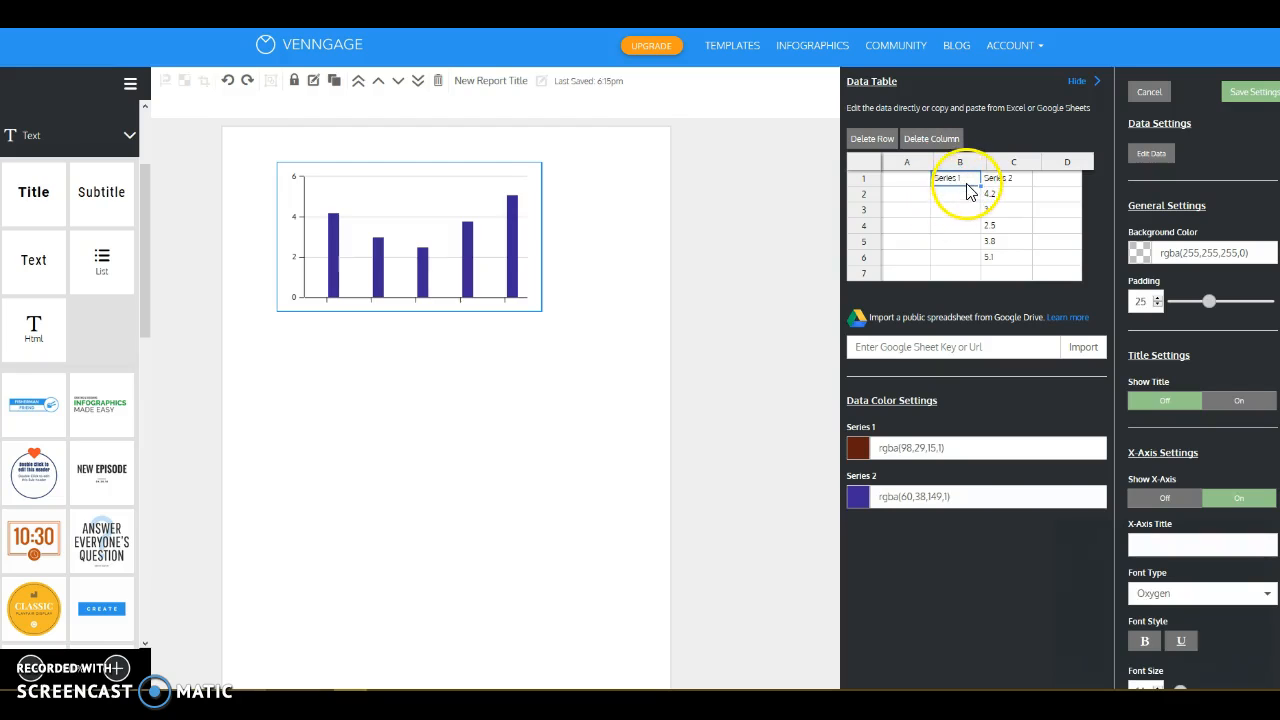
left_click(938, 142)
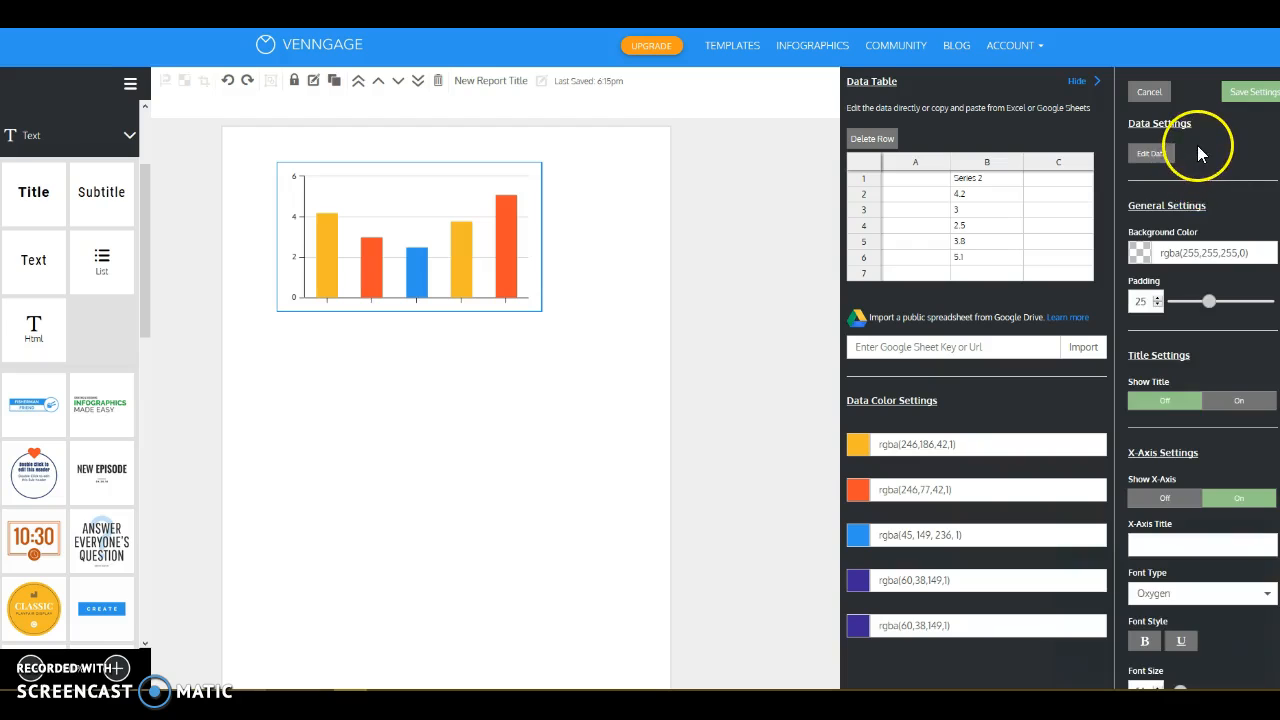
Turn on the chart's title and set it to Parachute Drop Times.
scroll(1200, 150, "down", 3)
scroll(1197, 177, "up", 2)
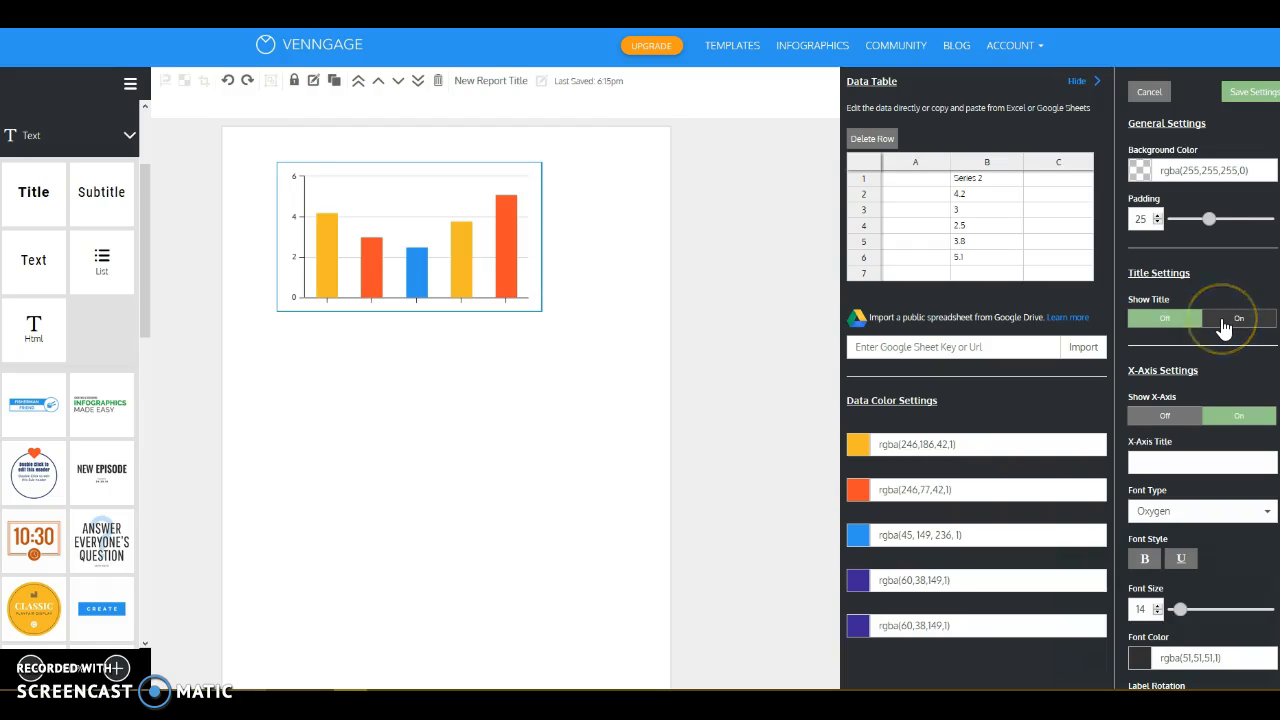
left_click(1226, 318)
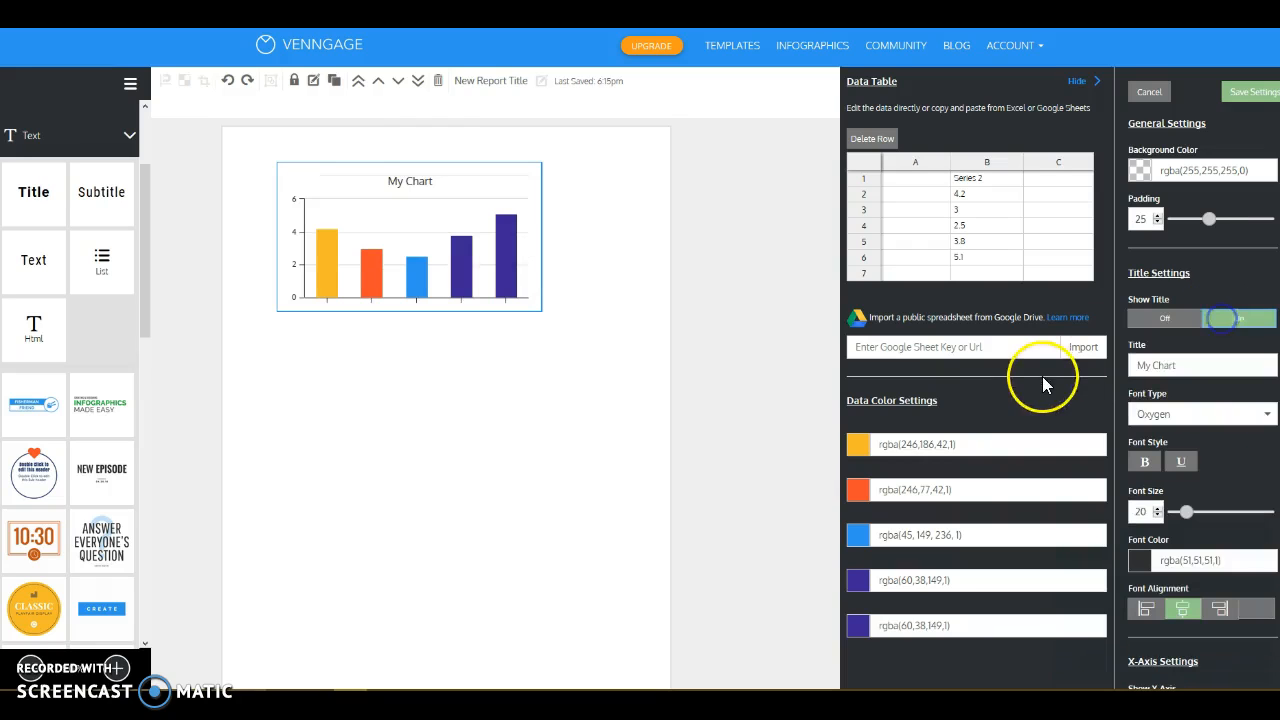
double_click(1187, 367)
triple_click(1187, 367)
type("P")
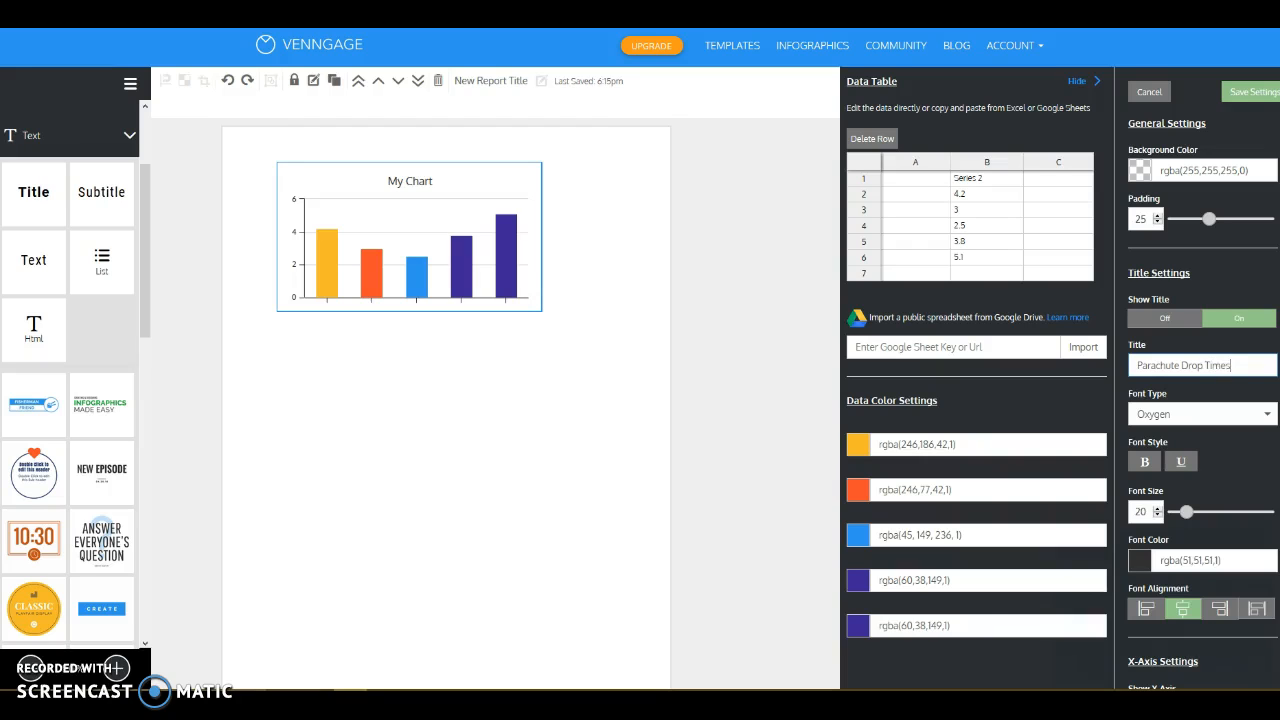
Complete the chart's title text as Parachute Drop Times and save the chart settings.
type("arachute Drop Times")
left_click(1252, 91)
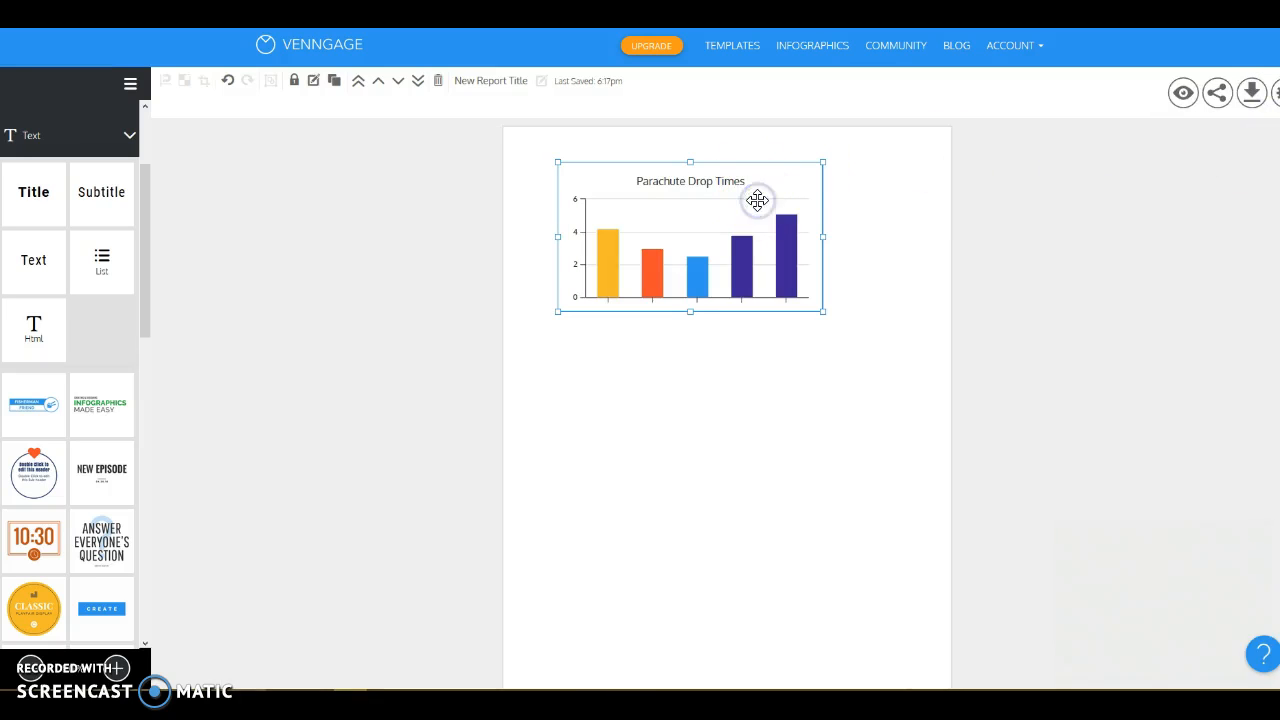
Reopen the column chart's settings and turn on its legend.
double_click(730, 190)
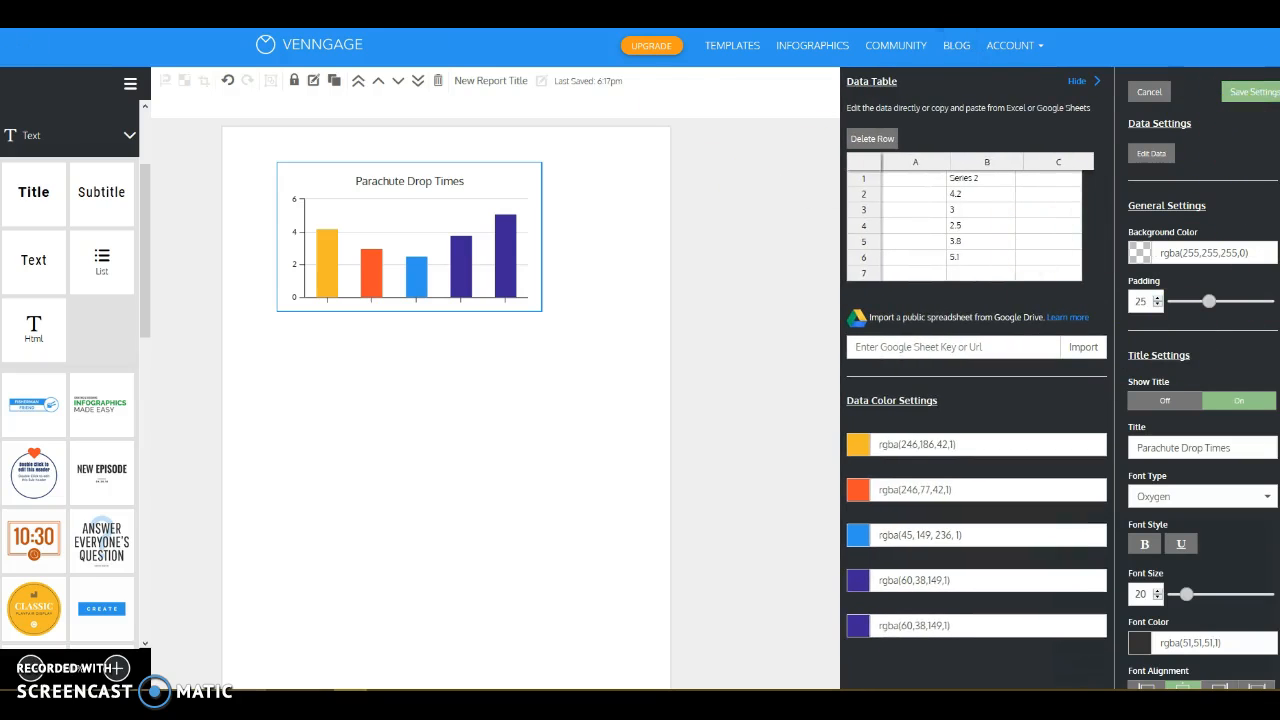
scroll(1240, 265, "down", 3)
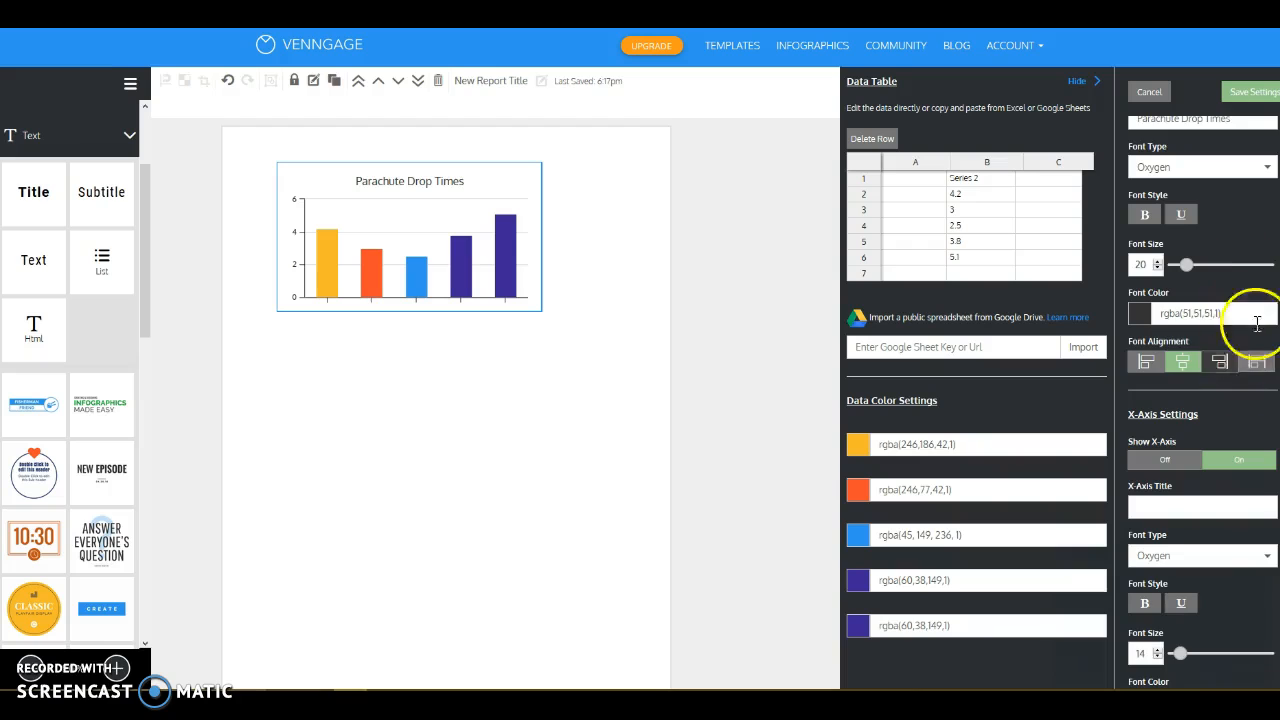
scroll(1257, 322, "up", 3)
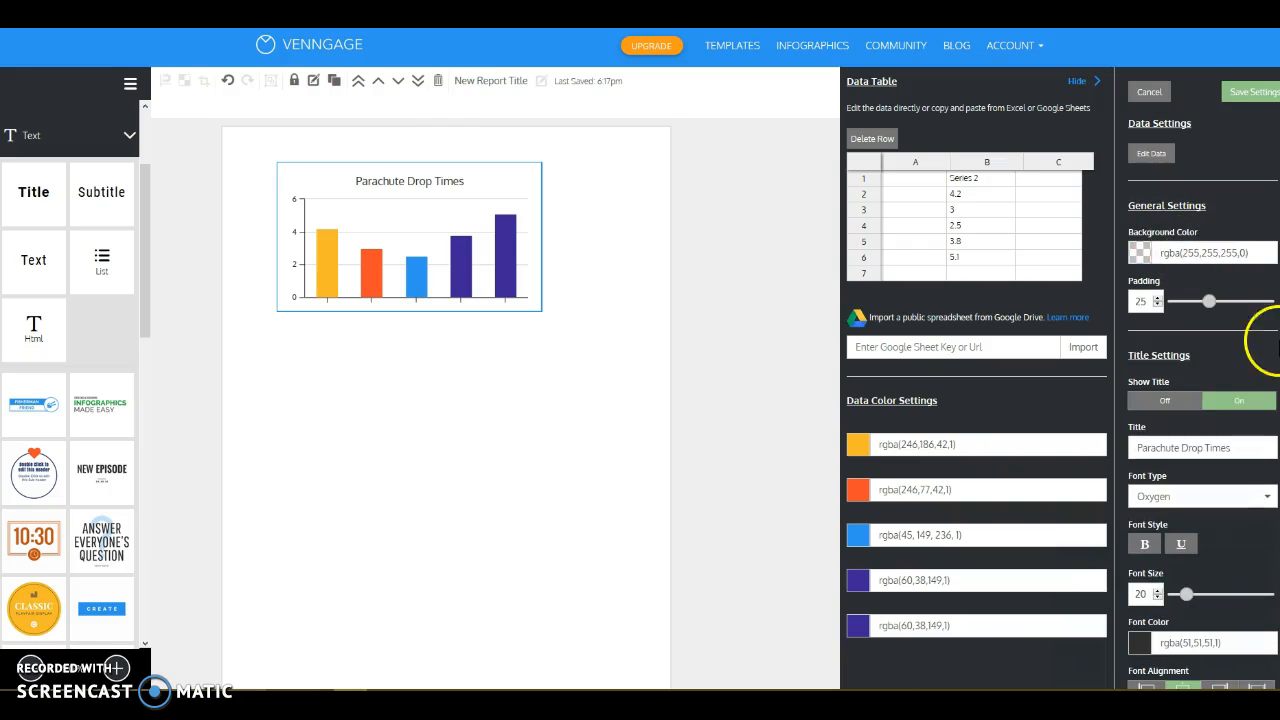
scroll(1218, 172, "down", 1)
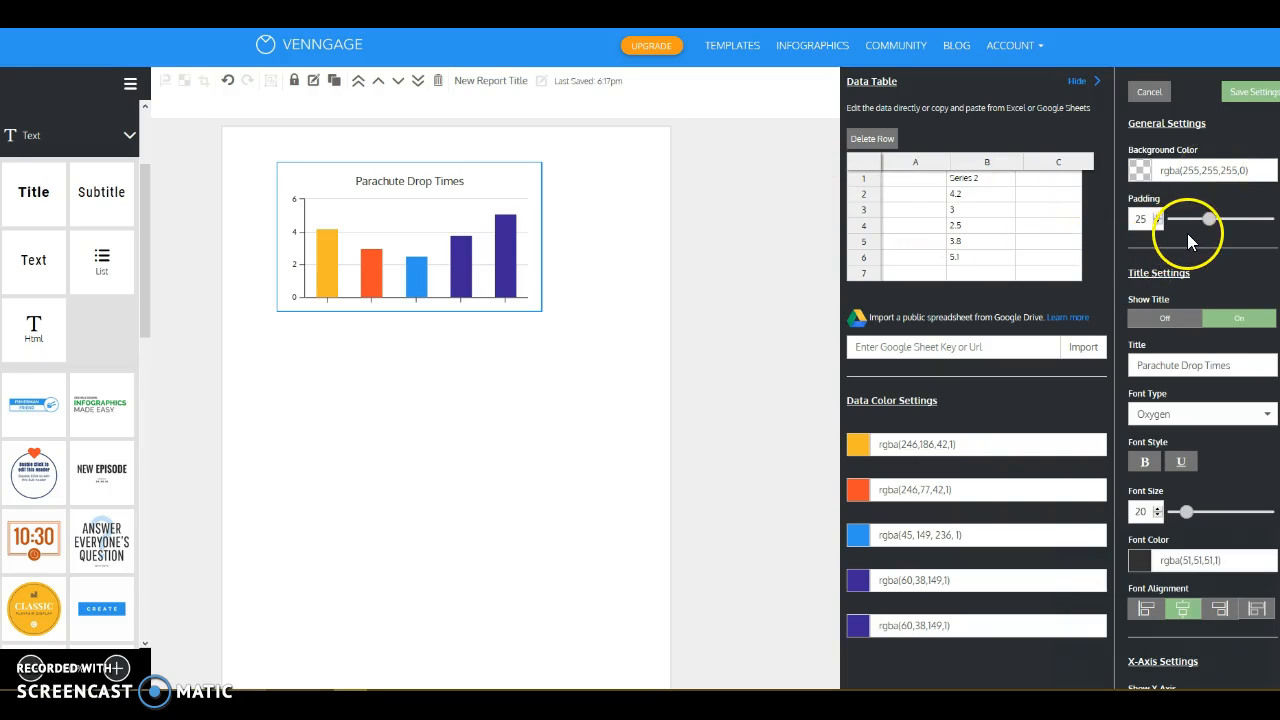
scroll(1194, 266, "down", 4)
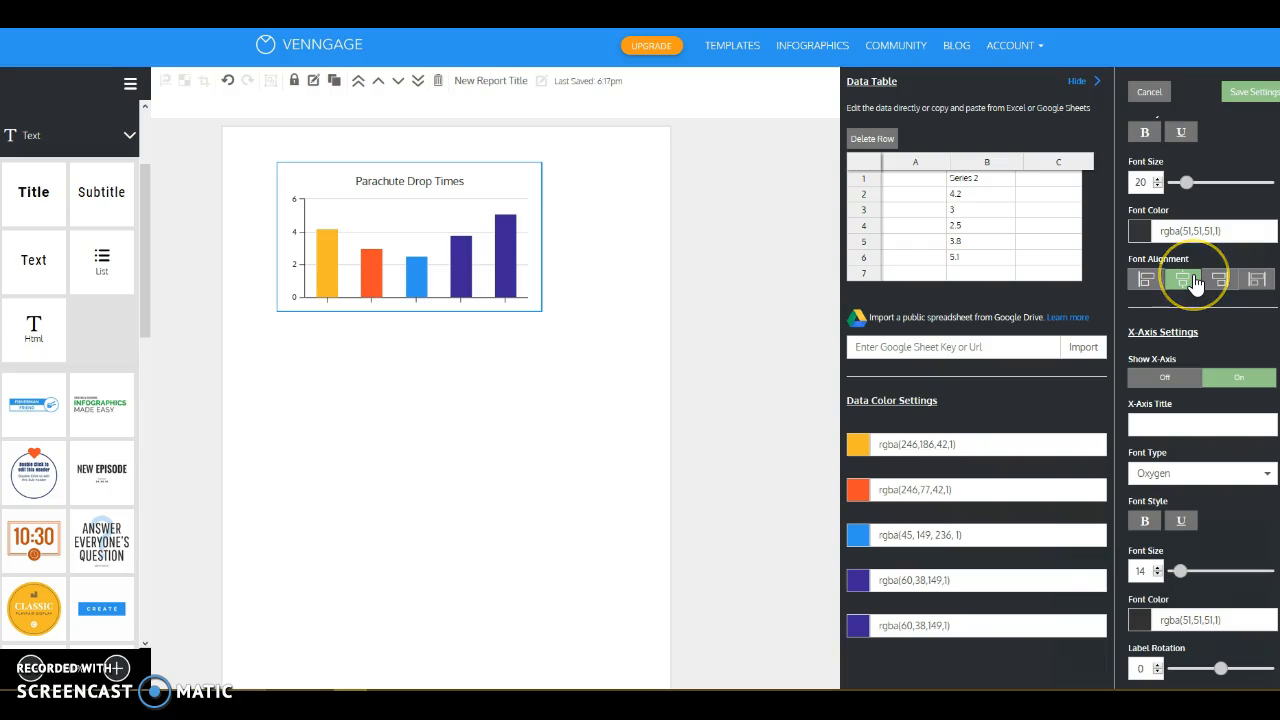
scroll(1196, 282, "down", 10)
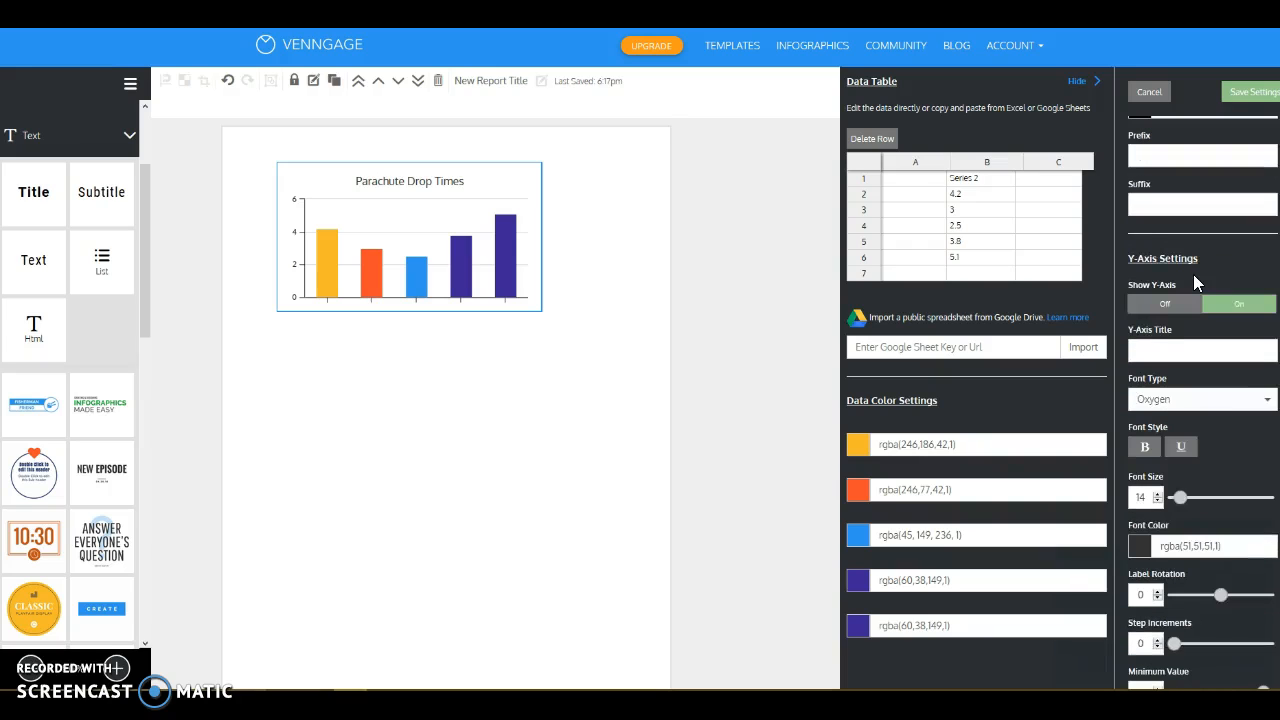
scroll(1196, 284, "down", 3)
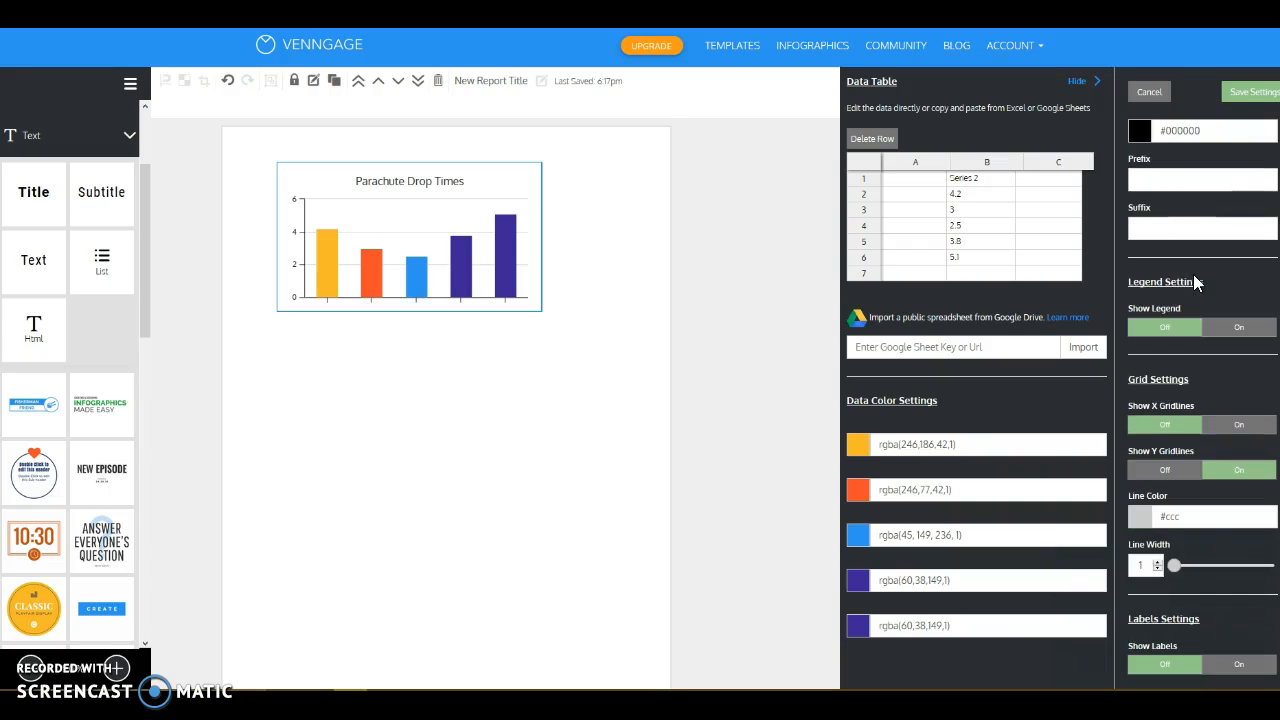
left_click(1219, 330)
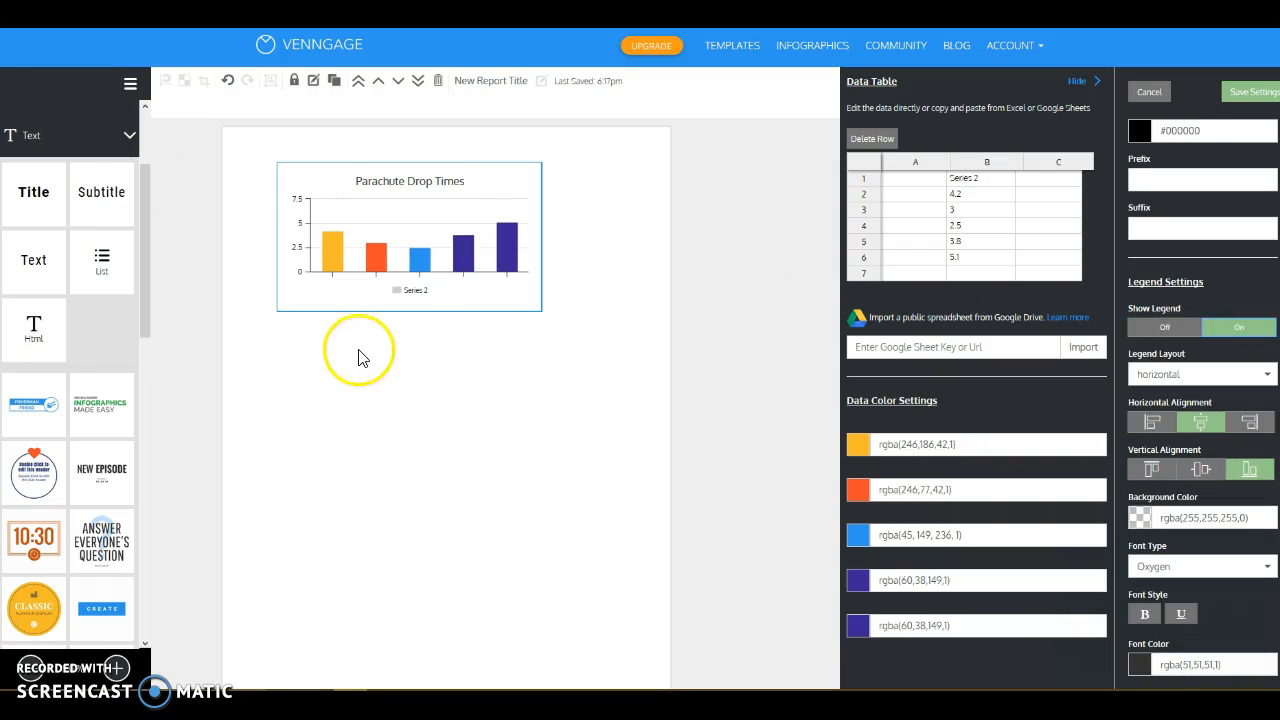
Clear the Series 2 header from cell B1 and label the 4.2 value's row Base Design in column A.
double_click(980, 178)
triple_click(982, 178)
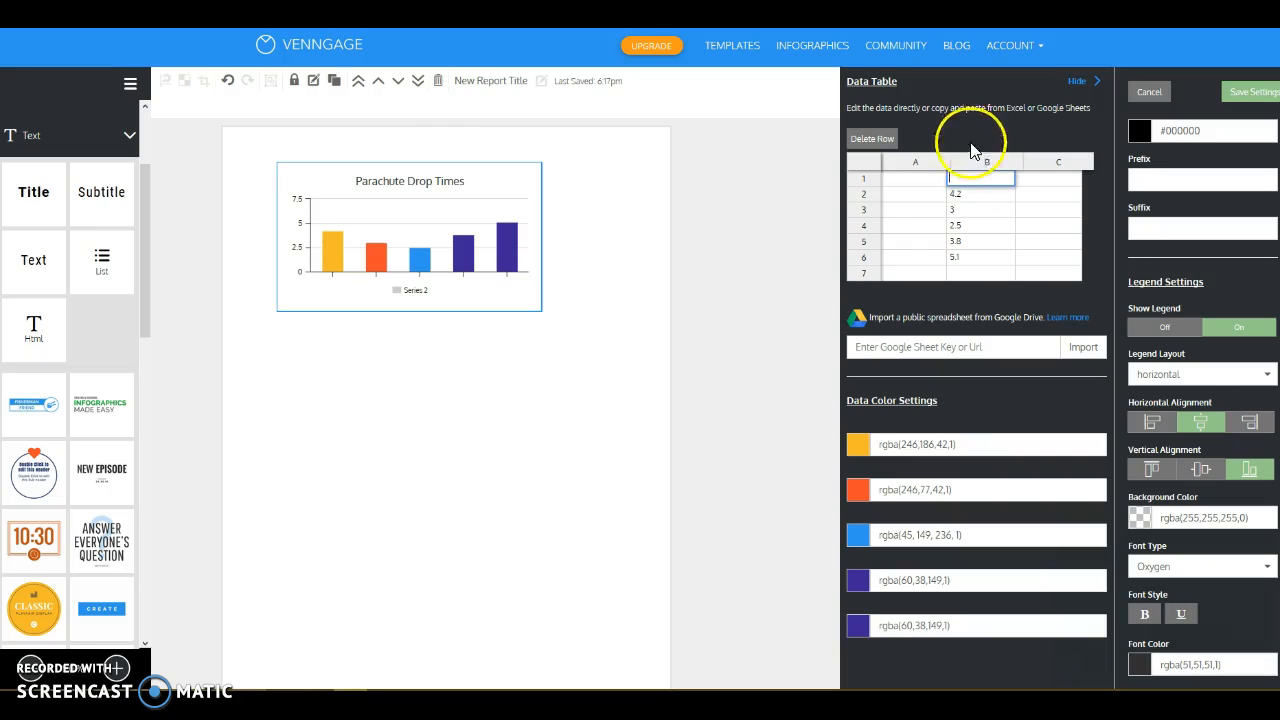
left_click(902, 203)
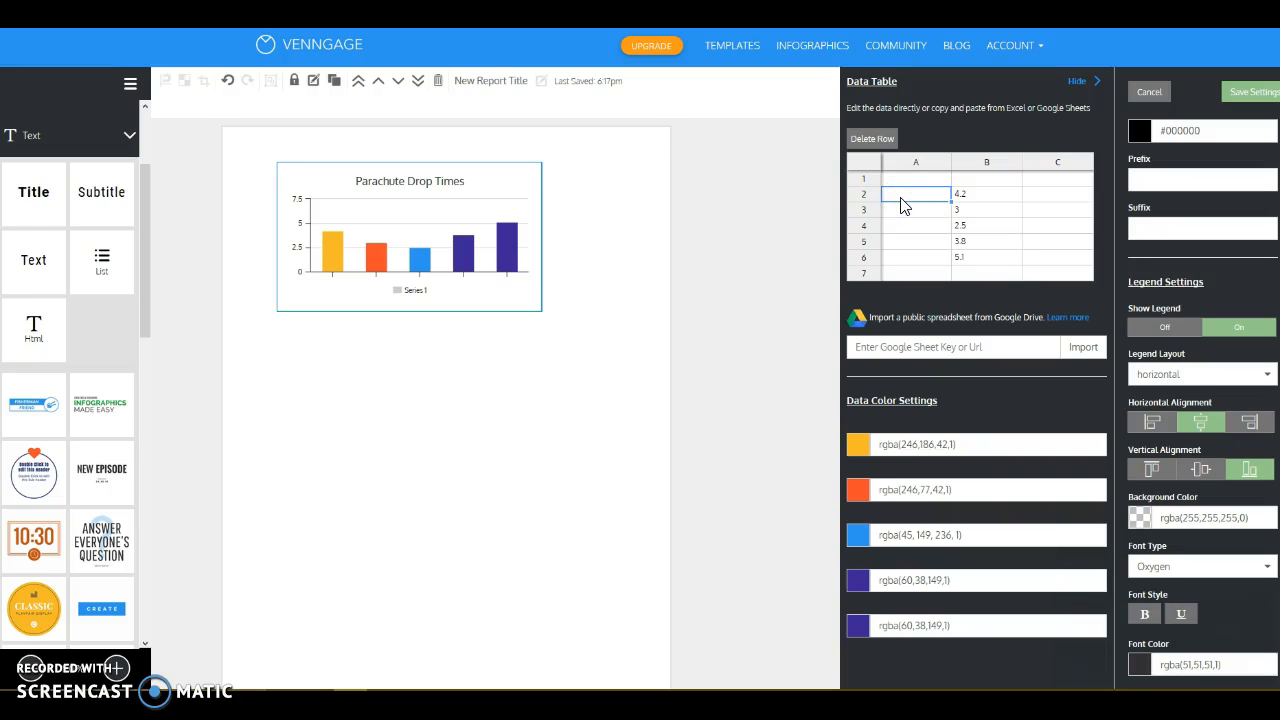
key("Return")
type("Base Design")
key("Return")
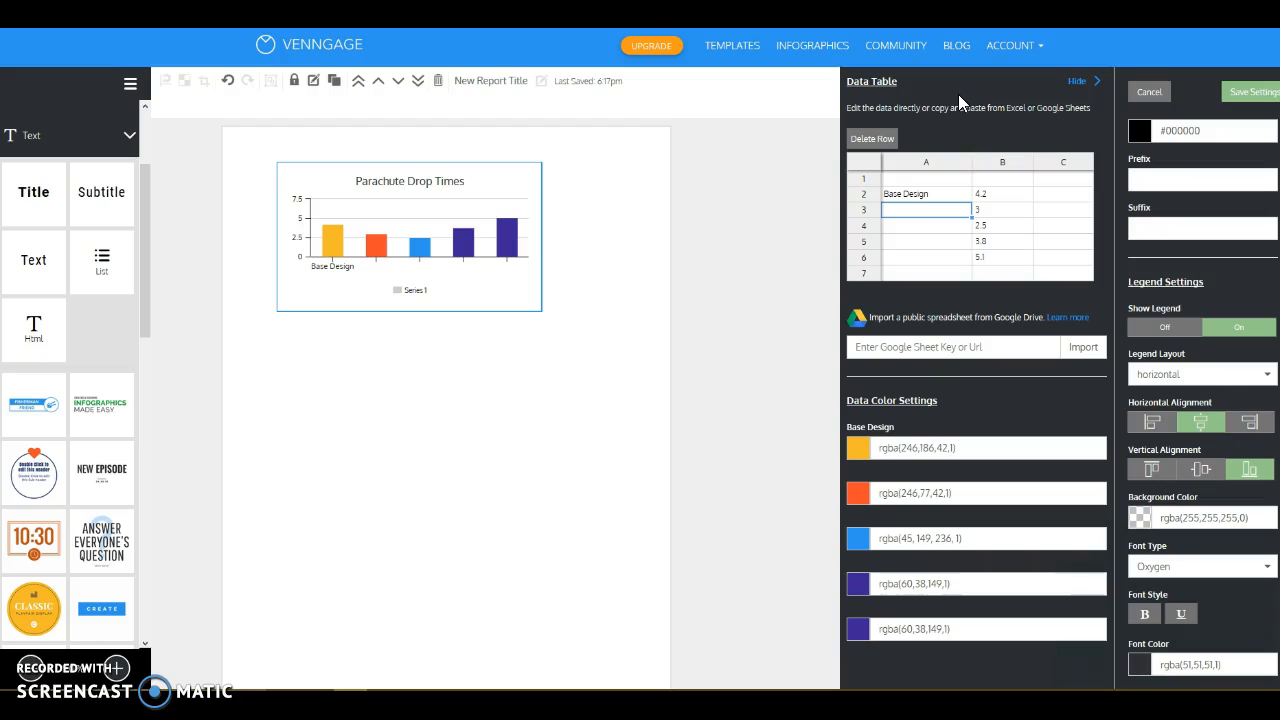
Label the remaining four data rows custom 1, custom 2, custom 3 and custom 4 in column A.
type("custom")
key("Return")
type("custopm")
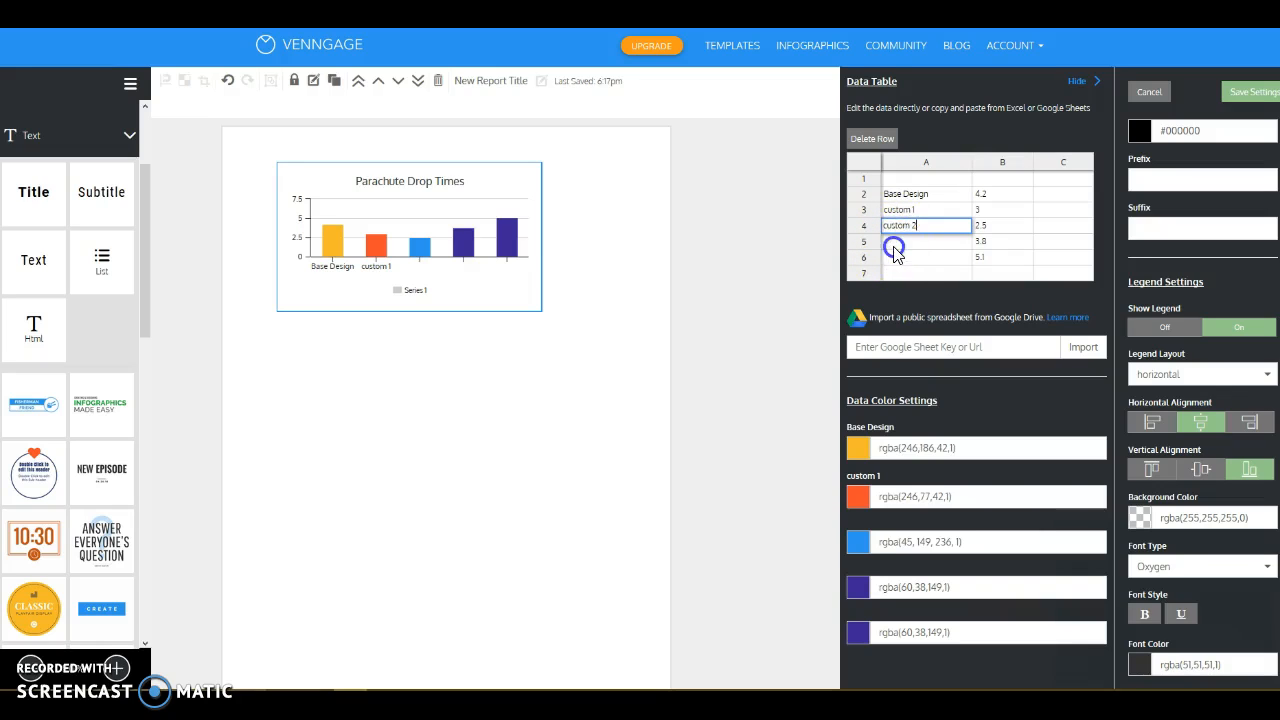
key("Return")
type("cu")
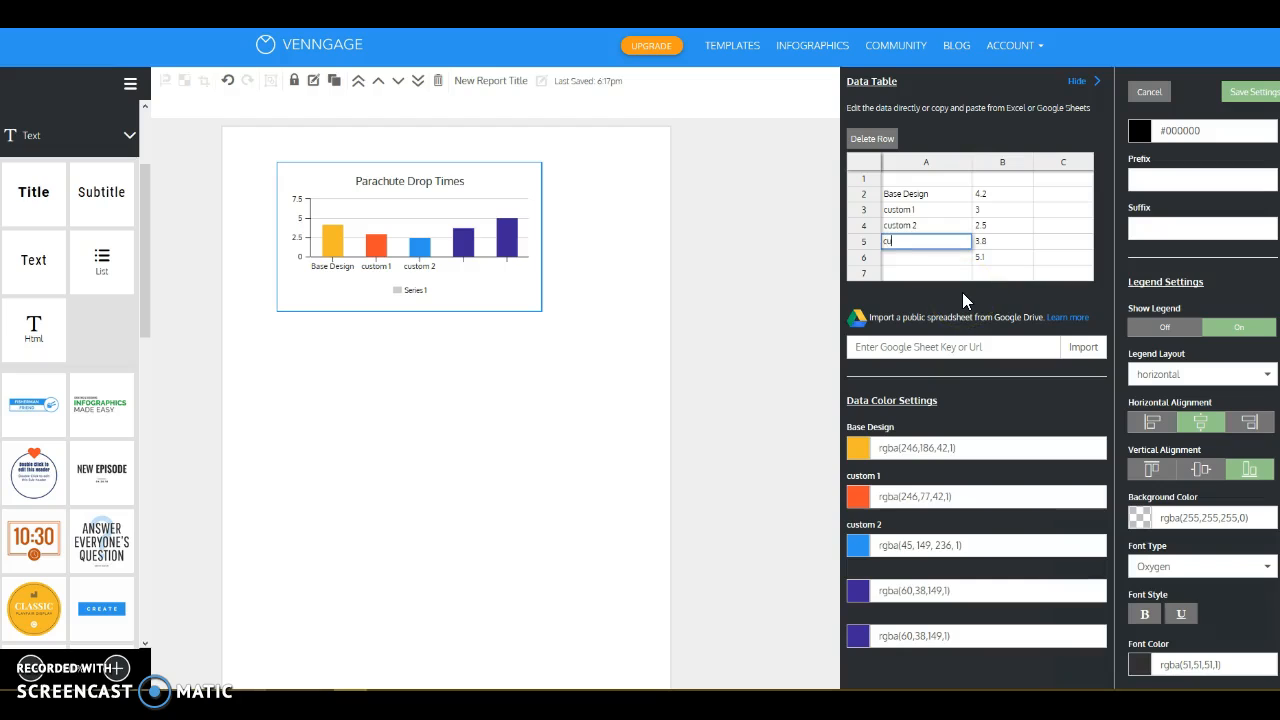
type("stom 3")
left_click(907, 258)
type("custom 4")
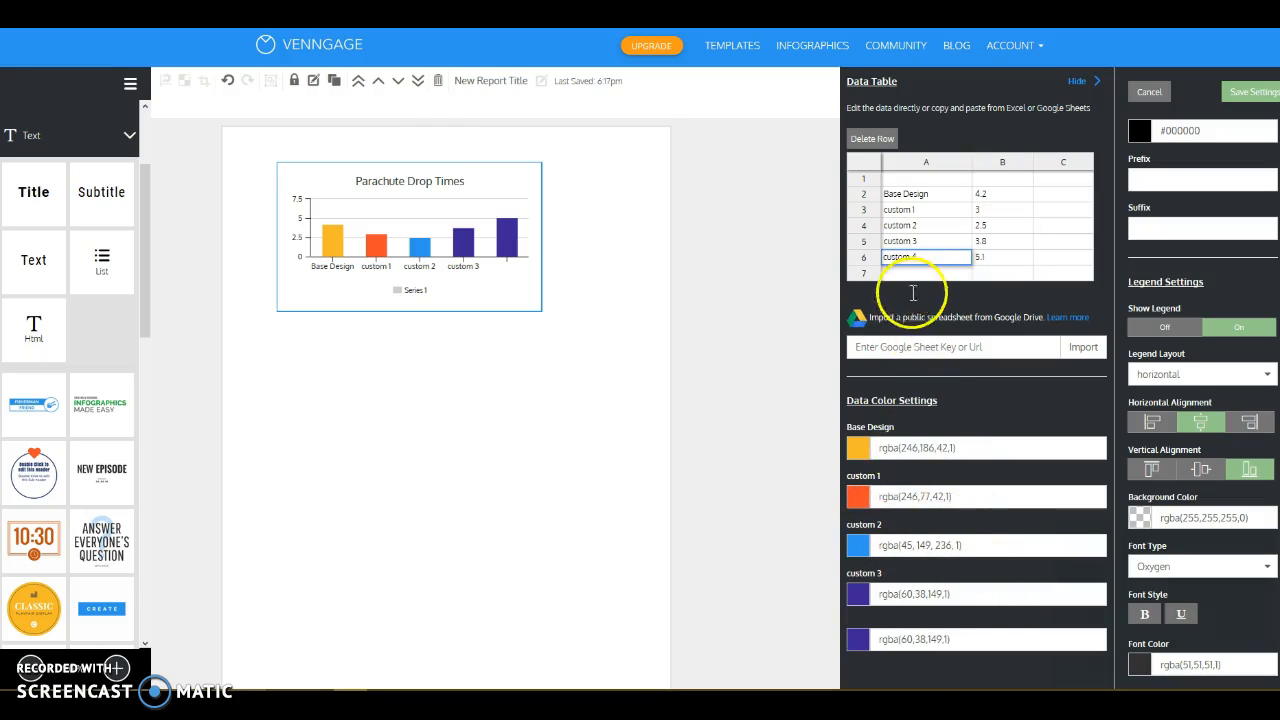
left_click(1050, 210)
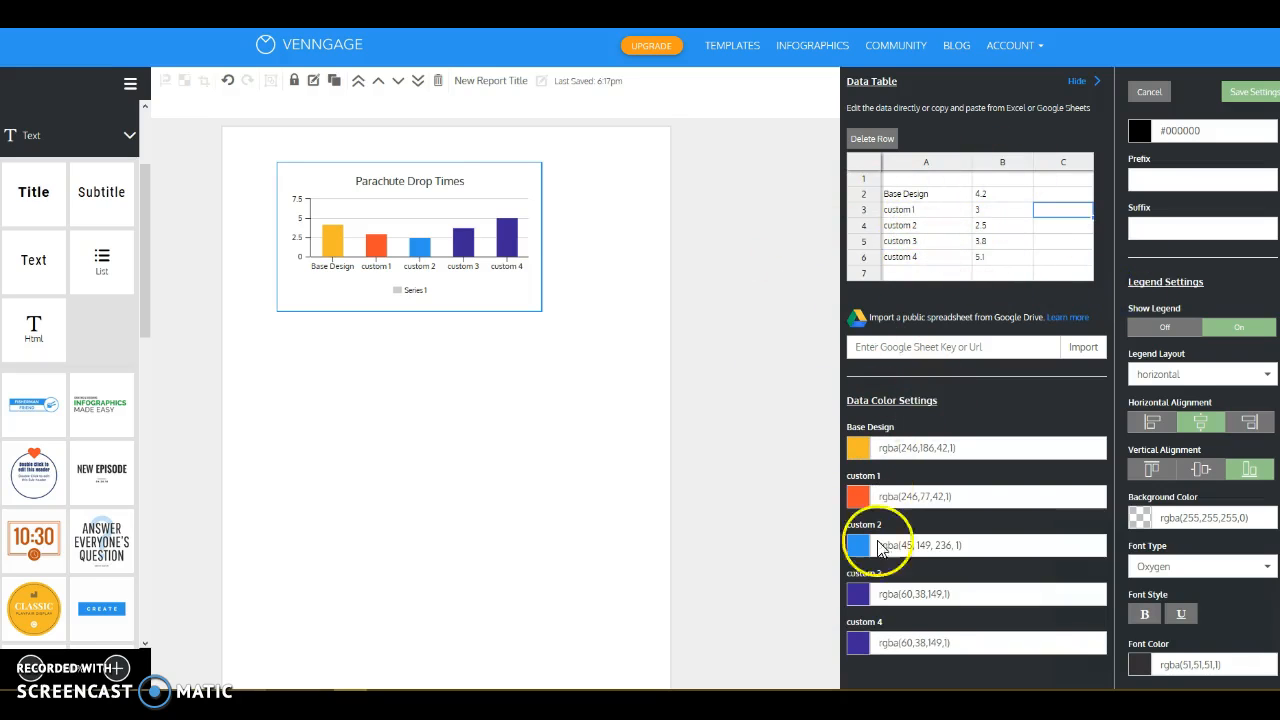
Change the custom 4 column's color to bright green, rgba(36,213,61,1), and save the chart settings.
left_click(857, 643)
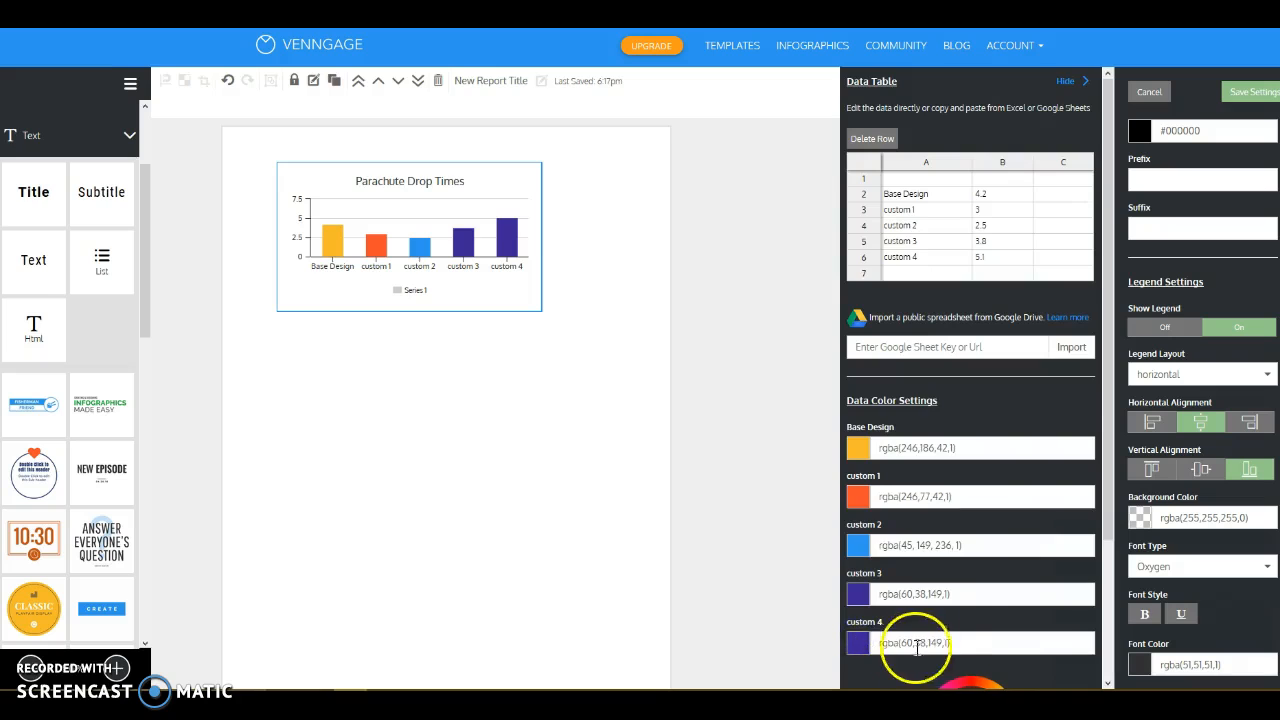
scroll(908, 645, "down", 2)
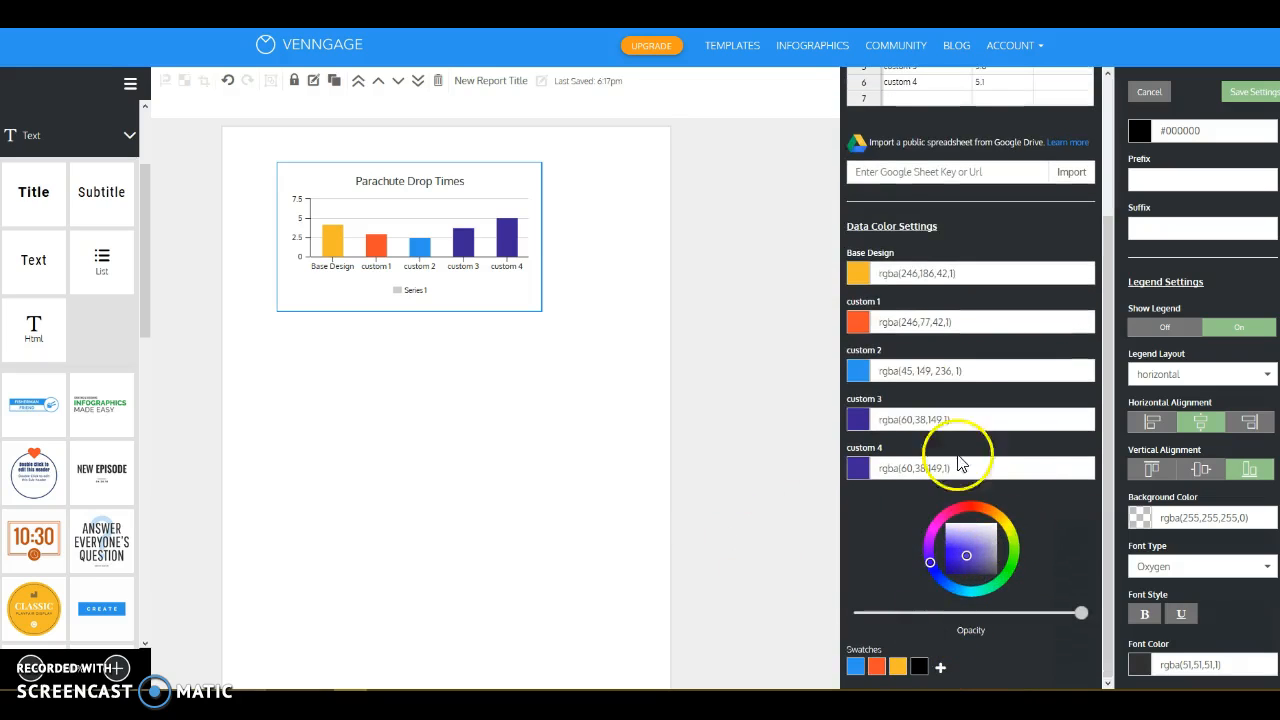
left_click(978, 507)
left_click_drag(1005, 515, 1003, 575)
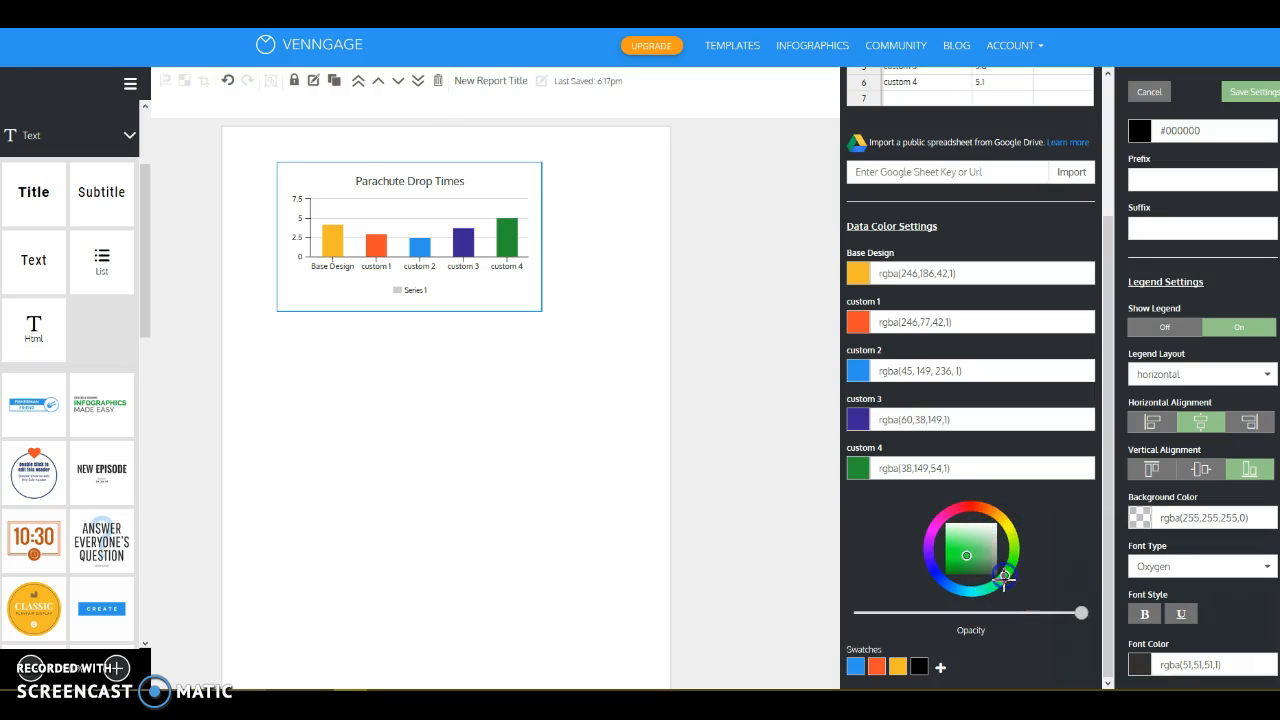
left_click(959, 549)
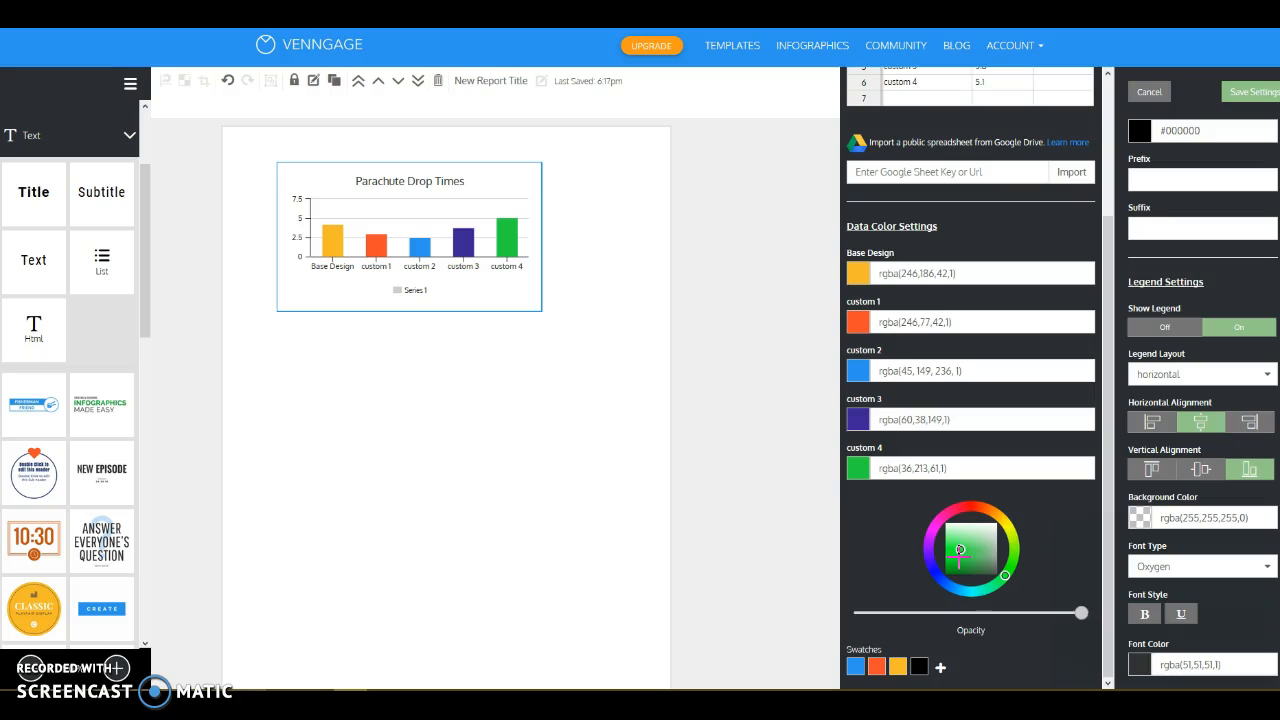
scroll(950, 555, "up", 2)
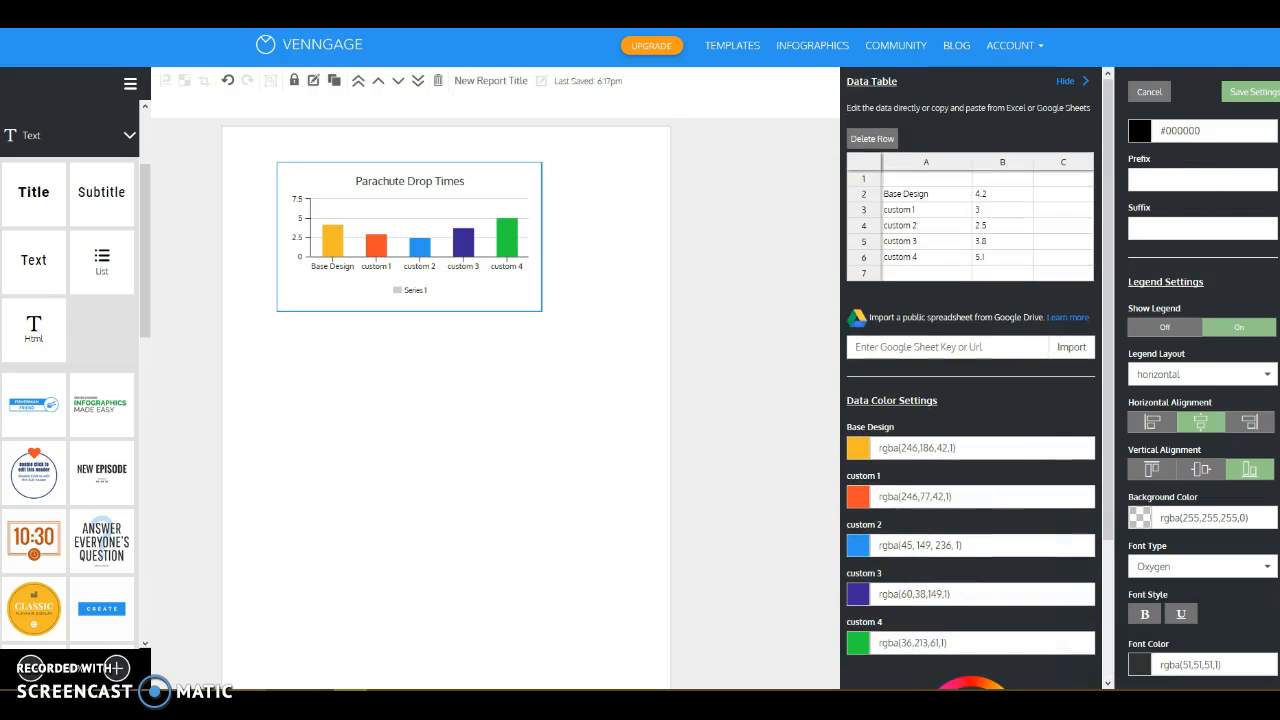
left_click(1248, 90)
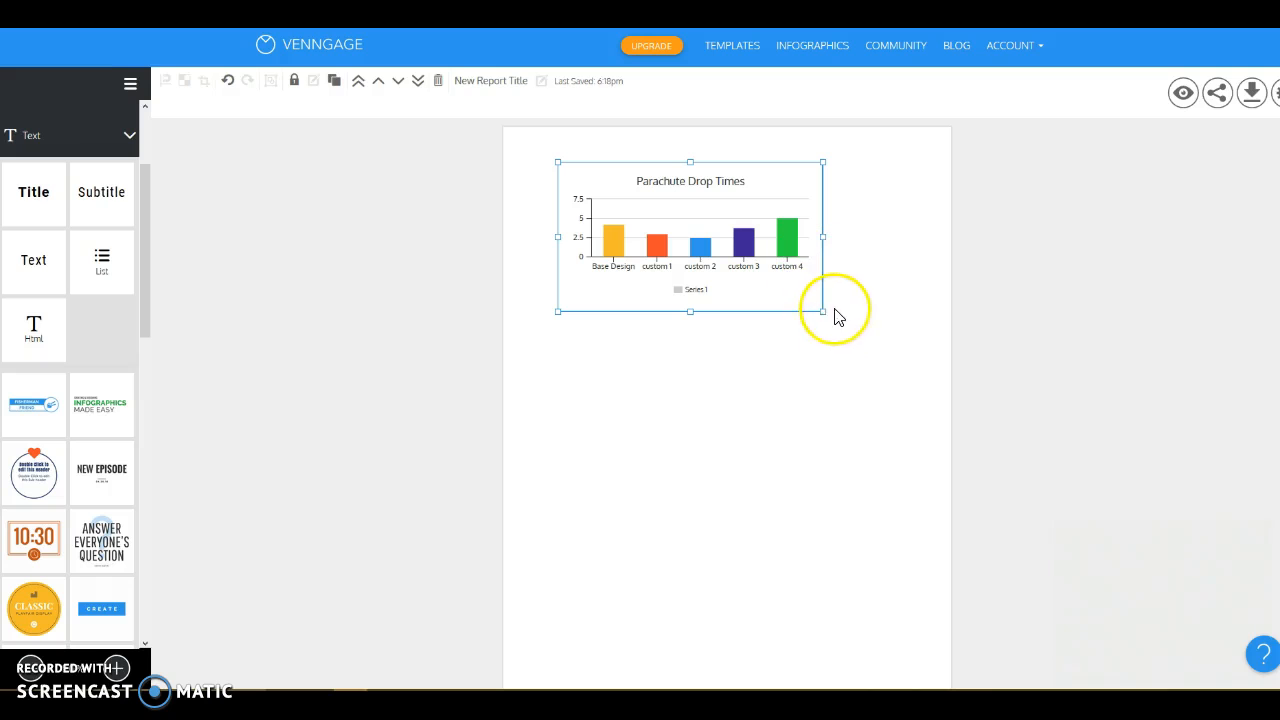
Enlarge the chart from its lower-right corner until it reaches the page's right edge.
left_click_drag(821, 311, 953, 416)
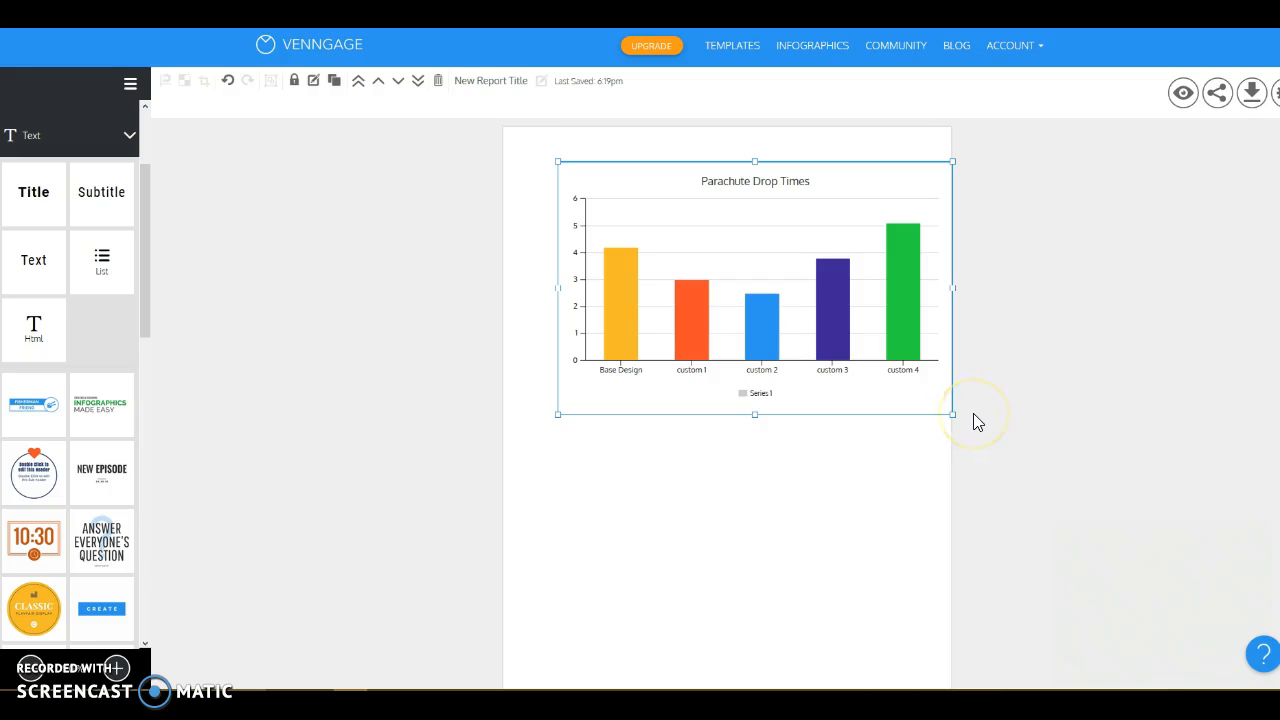